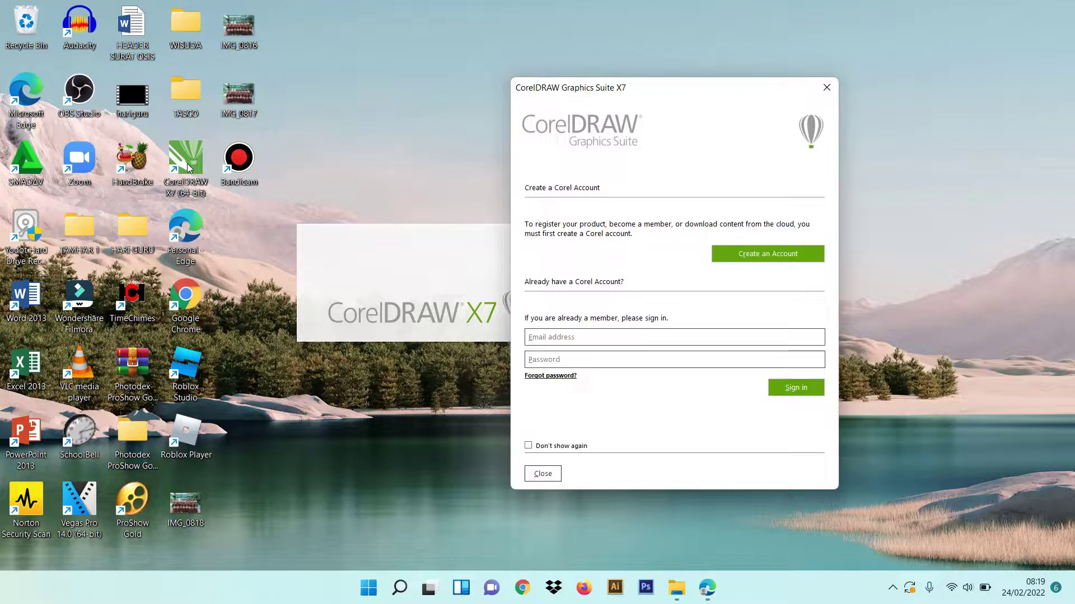
# Step: Dismiss the account sign-in prompt and create a new A4 portrait document named LOGO MACROMEDIA
pyautogui.click(541, 475)
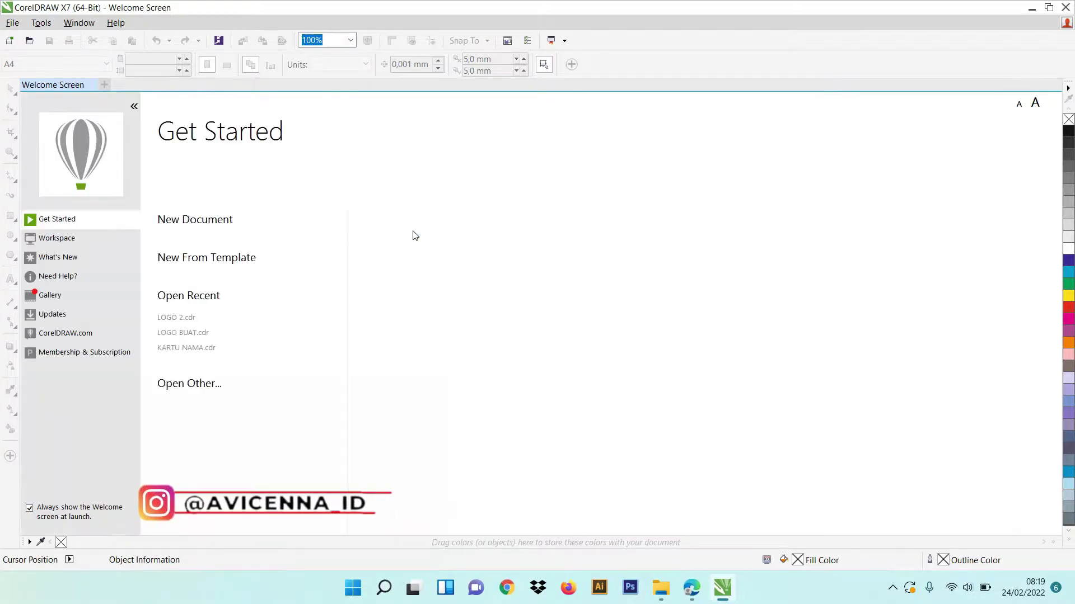
pyautogui.click(210, 224)
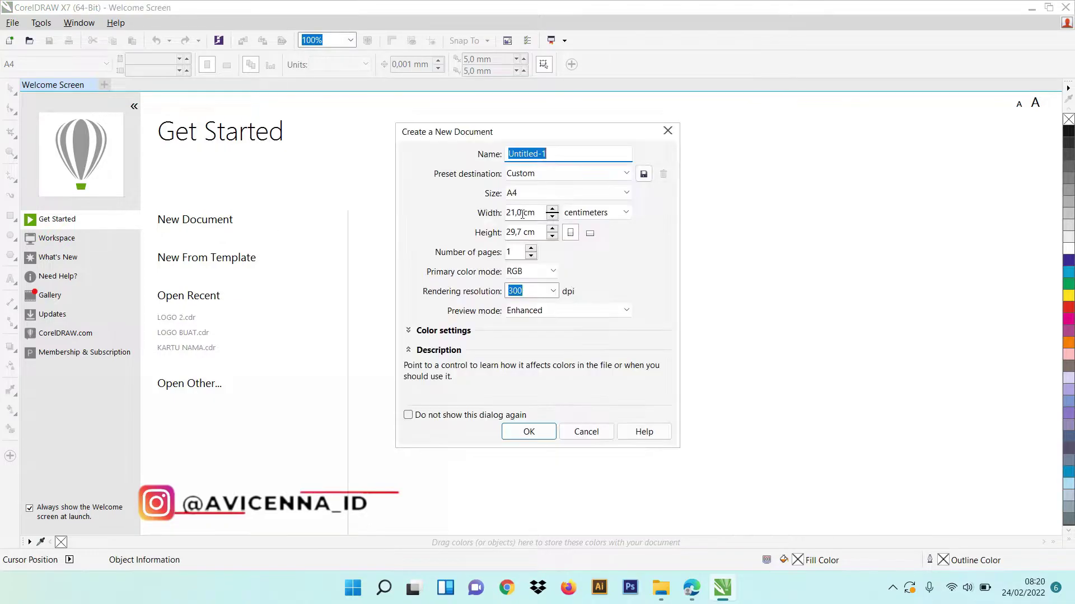
pyautogui.write('LOGO')
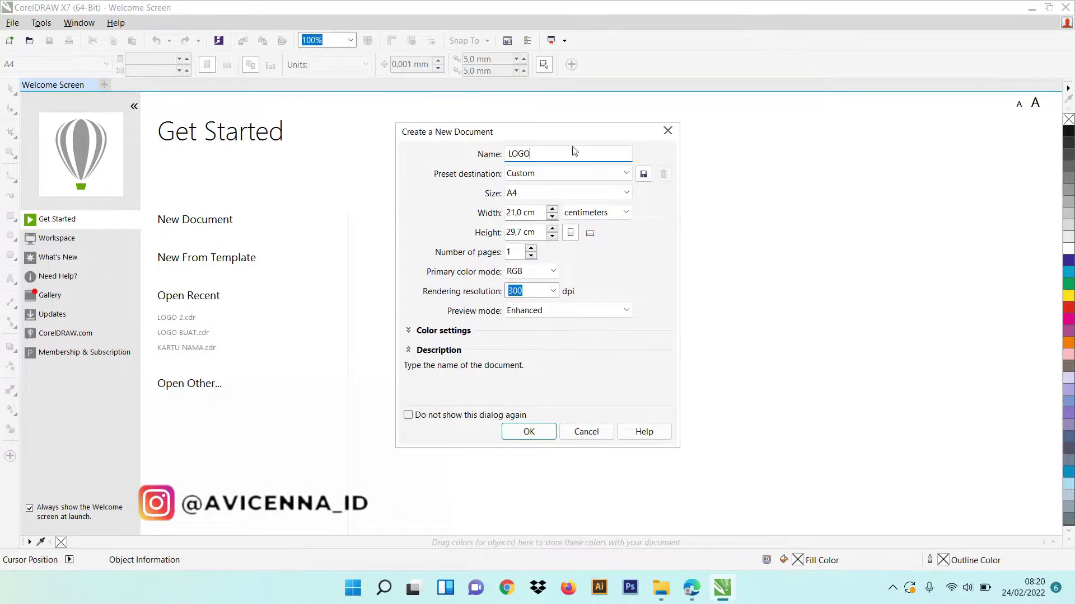
pyautogui.write(' MACROM')
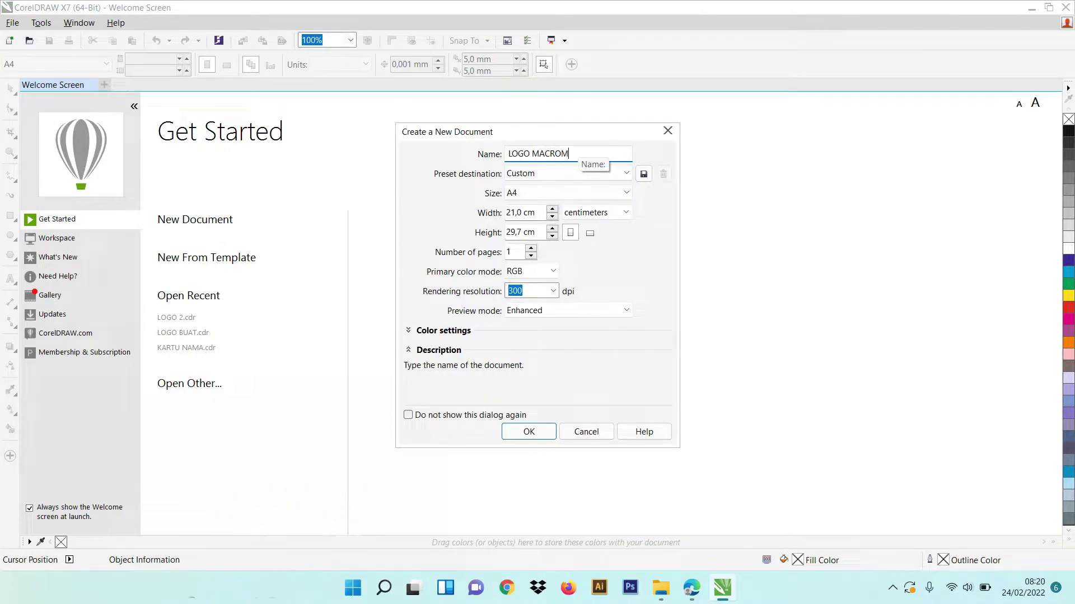
pyautogui.write('EDIA')
pyautogui.click(541, 432)
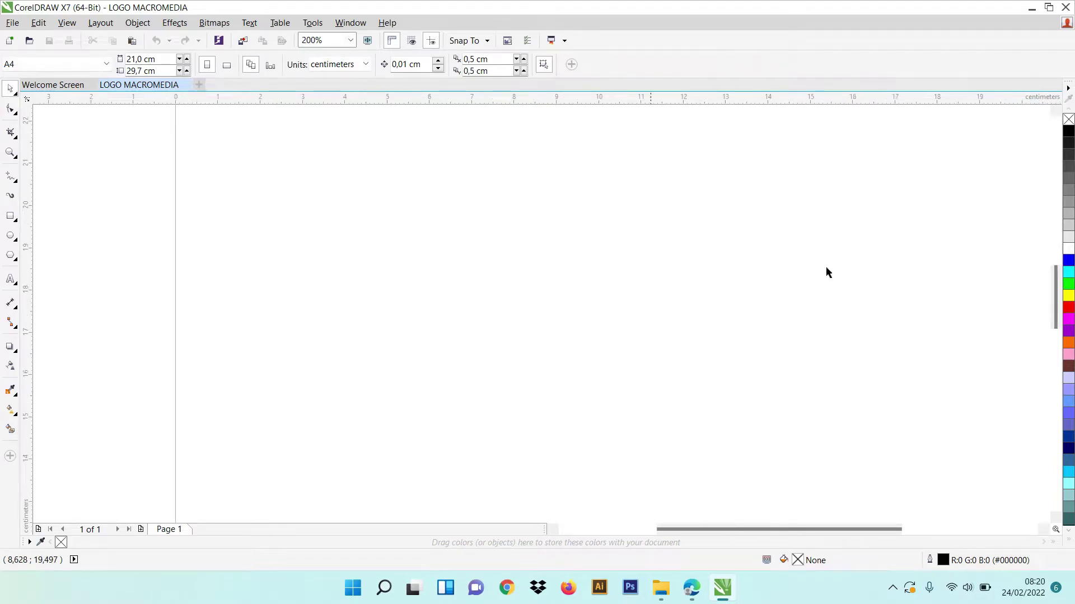
# Step: Set the Rectangle tool's corner radius to 1,5 cm for all four corners
pyautogui.moveTo(1054, 311); pyautogui.dragTo(769, 241)
pyautogui.scroll(-3, 701, 266)
pyautogui.scroll(3, 774, 330)
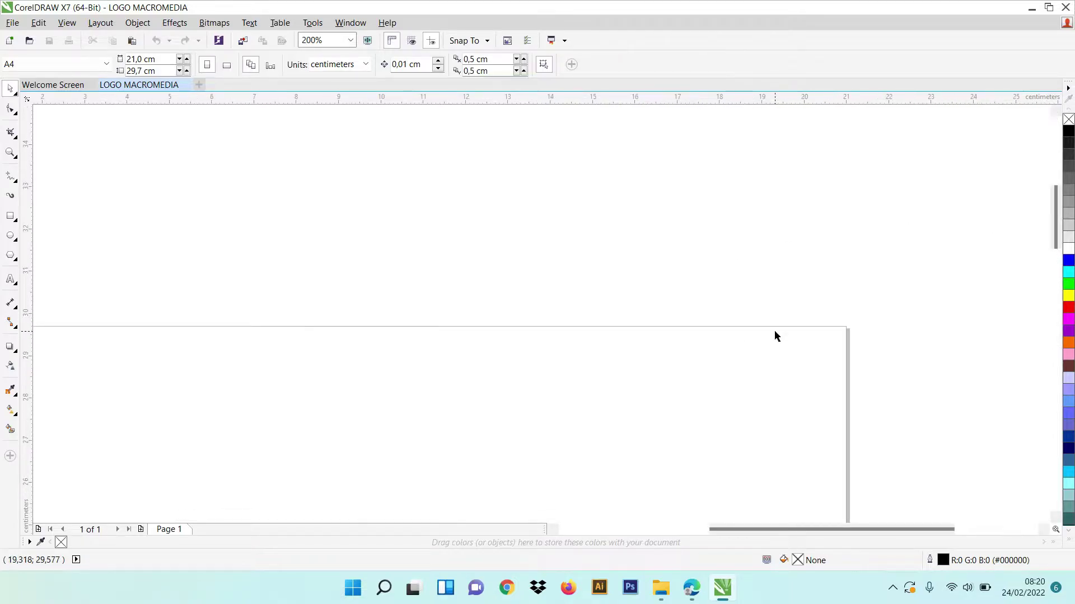
pyautogui.scroll(-1, 871, 329)
pyautogui.moveTo(1054, 229); pyautogui.dragTo(1053, 267)
pyautogui.scroll(1, 697, 218)
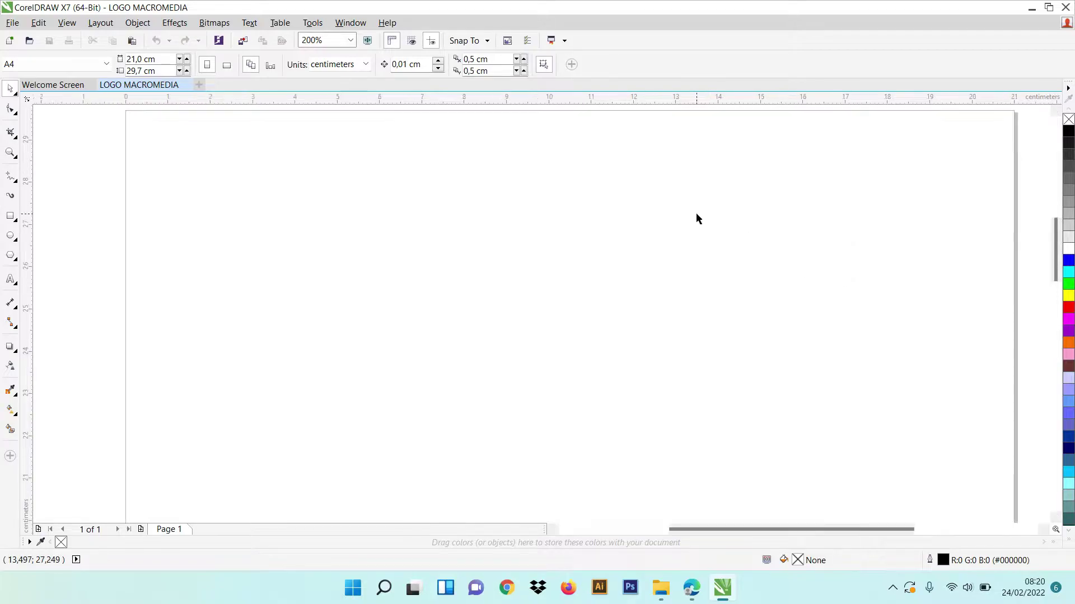
pyautogui.click(9, 221)
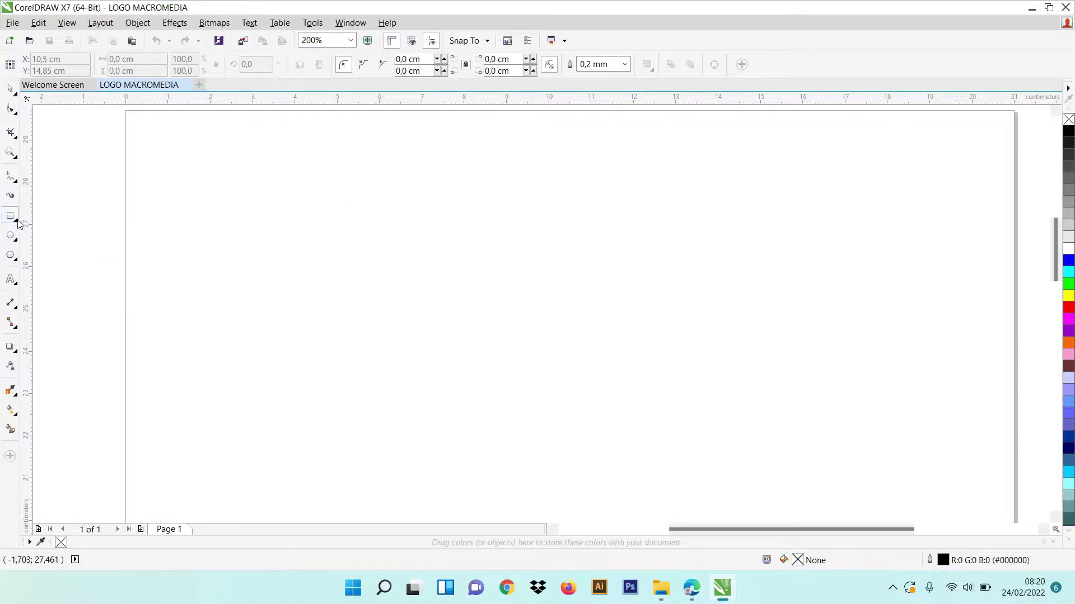
pyautogui.click(422, 60)
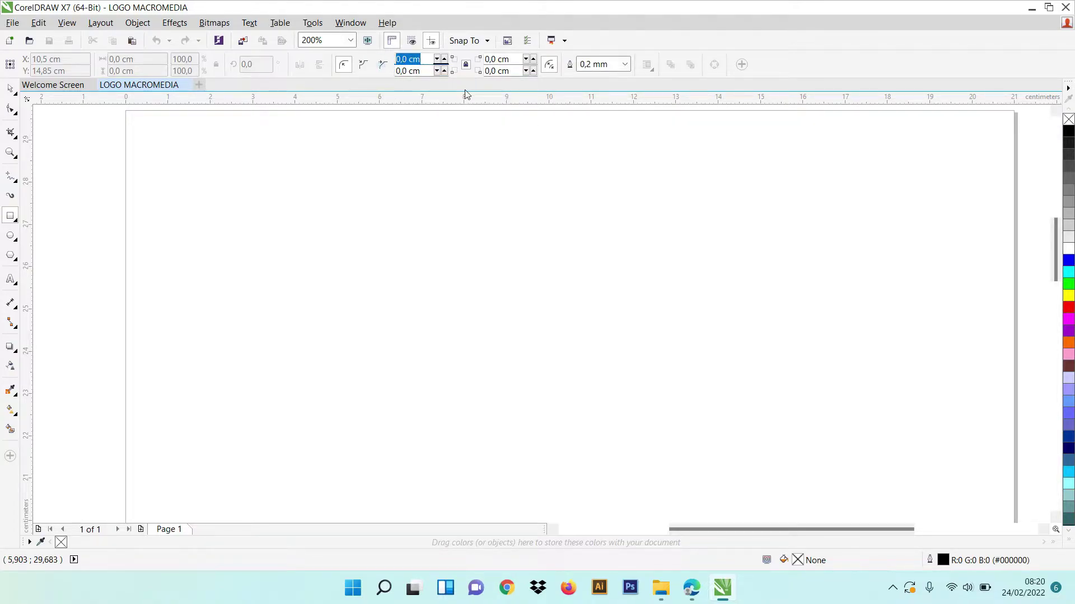
pyautogui.write('1.5')
pyautogui.press('Return')
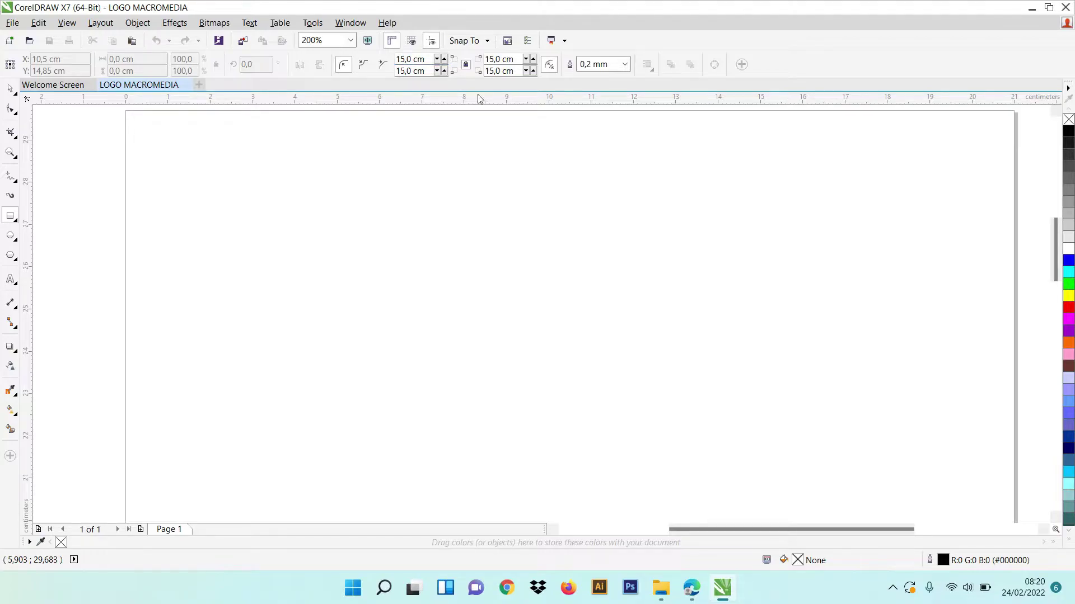
pyautogui.click(429, 58)
pyautogui.write('1,5')
pyautogui.press('Return')
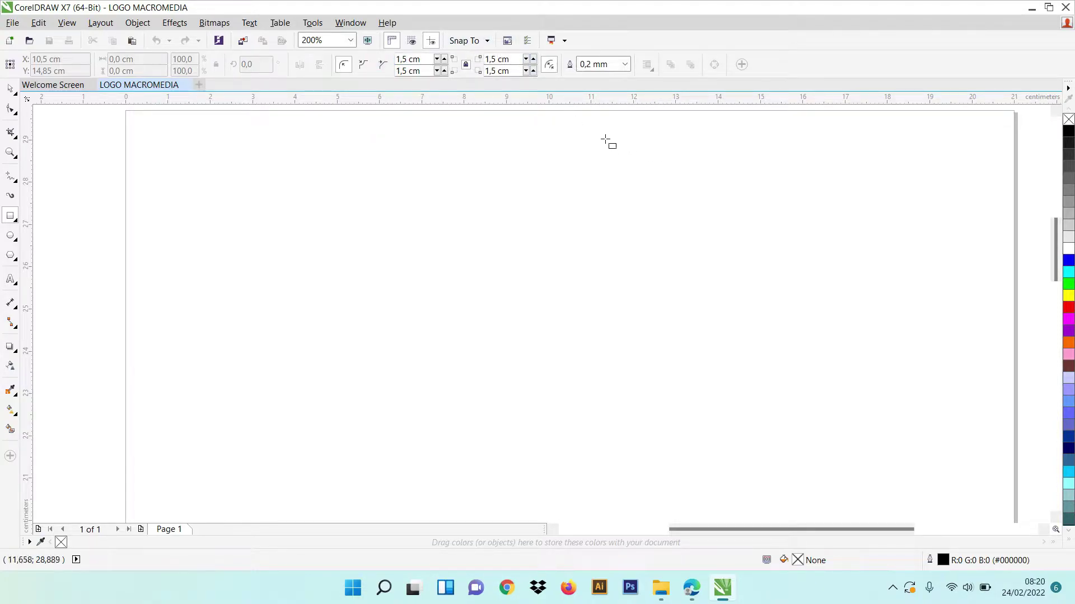
# Step: Draw a horizontal rounded rectangle about 3.7 cm wide and 1.4 cm high near the page's upper-left corner
pyautogui.moveTo(165, 156)
pyautogui.mouseDown()
pyautogui.moveTo(367, 267)
pyautogui.moveTo(470, 252)
pyautogui.moveTo(338, 228)
pyautogui.mouseUp()
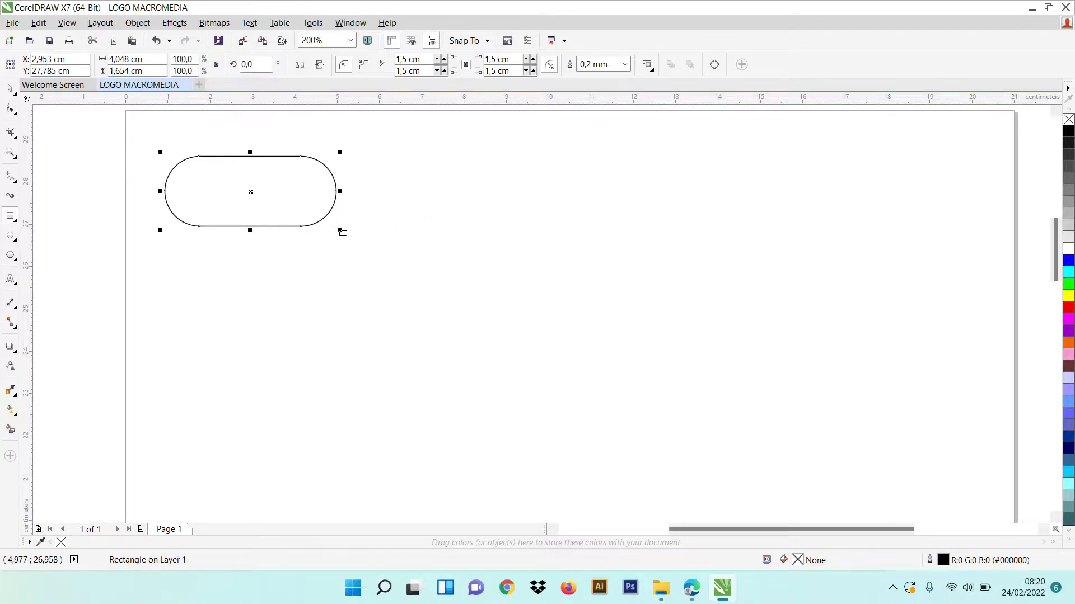
pyautogui.hotkey('ctrl', 'z')
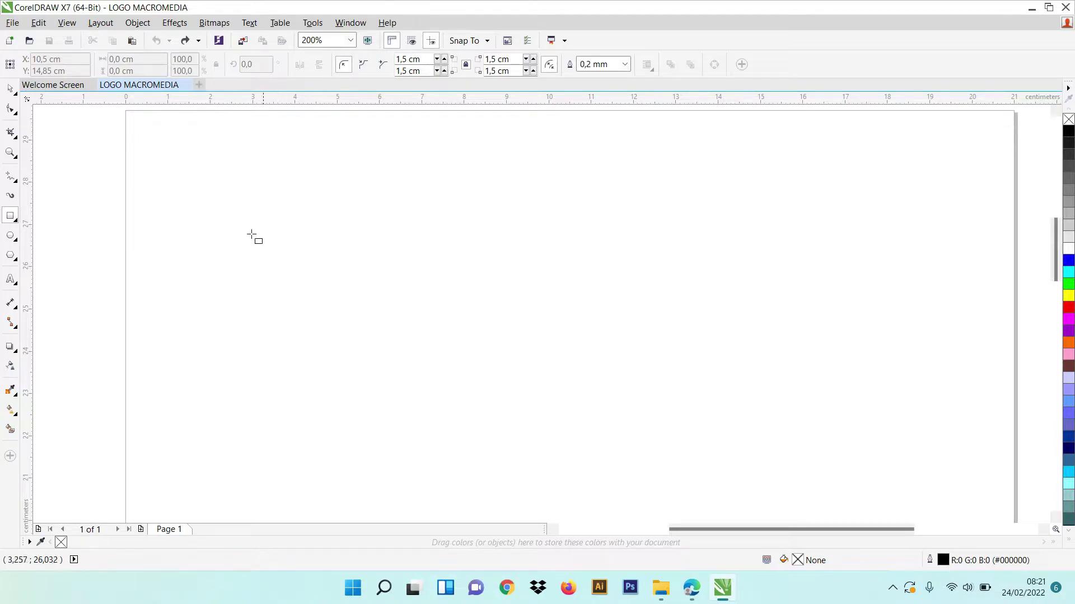
pyautogui.moveTo(172, 155); pyautogui.dragTo(331, 214)
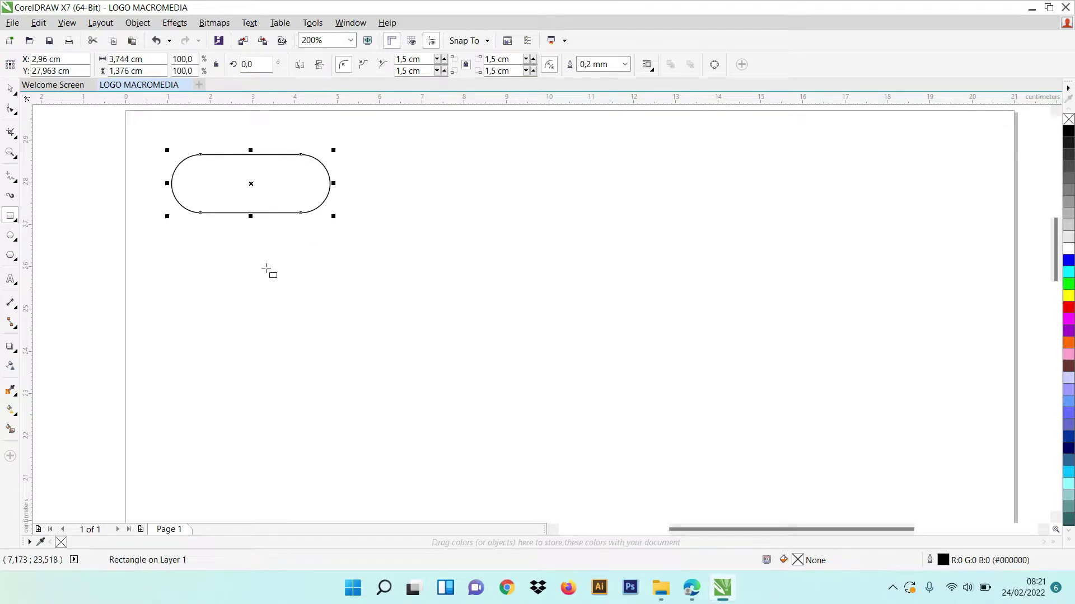
# Step: Duplicate the rounded rectangle and place the copy just below the original
pyautogui.click(10, 89)
pyautogui.click(38, 23)
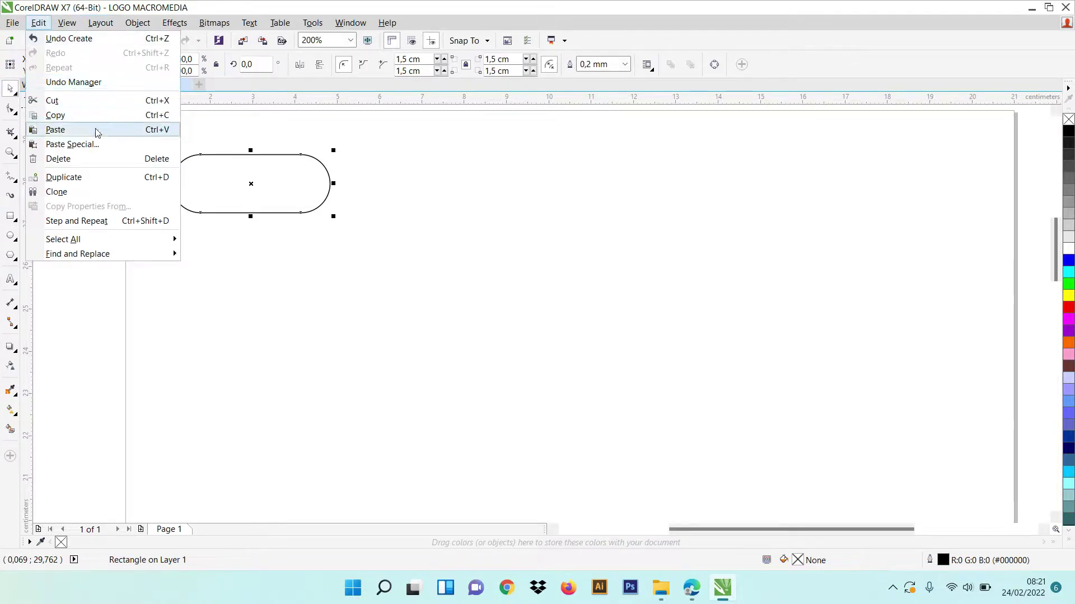
pyautogui.click(64, 177)
pyautogui.moveTo(302, 174); pyautogui.dragTo(310, 254)
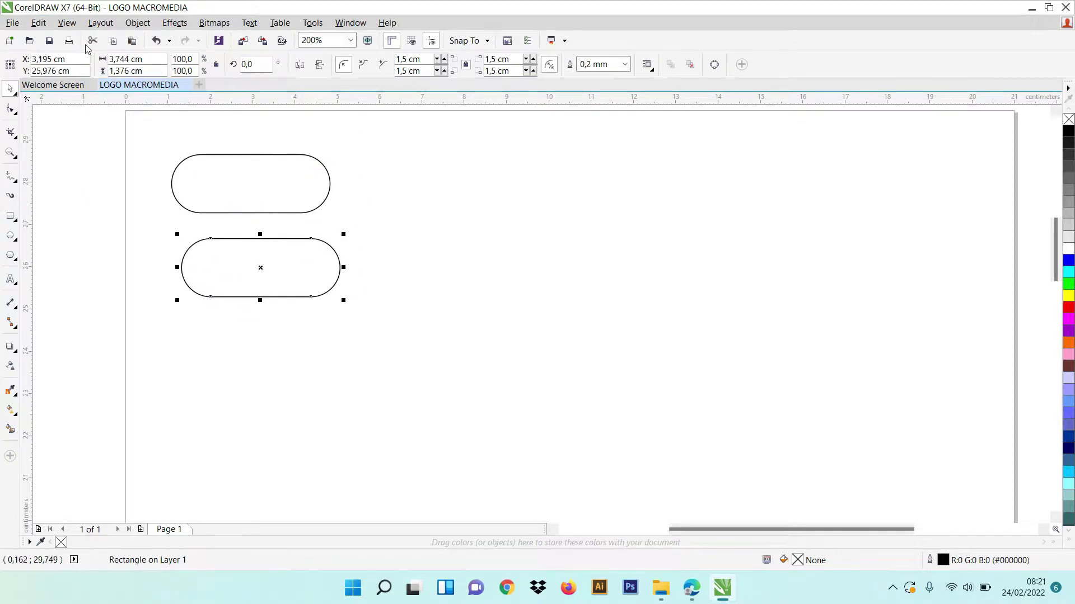
# Step: Duplicate the rounded rectangle once more and place both copies one above the other, to the right of the original
pyautogui.click(38, 22)
pyautogui.click(76, 178)
pyautogui.moveTo(312, 353); pyautogui.dragTo(419, 295)
pyautogui.click(305, 274)
pyautogui.click(472, 291)
pyautogui.moveTo(494, 282); pyautogui.dragTo(594, 227)
pyautogui.click(286, 284)
pyautogui.moveTo(288, 257); pyautogui.dragTo(569, 290)
# Step: Move the original rounded rectangle slightly down and fill it with black
pyautogui.click(290, 196)
pyautogui.moveTo(300, 189); pyautogui.dragTo(313, 232)
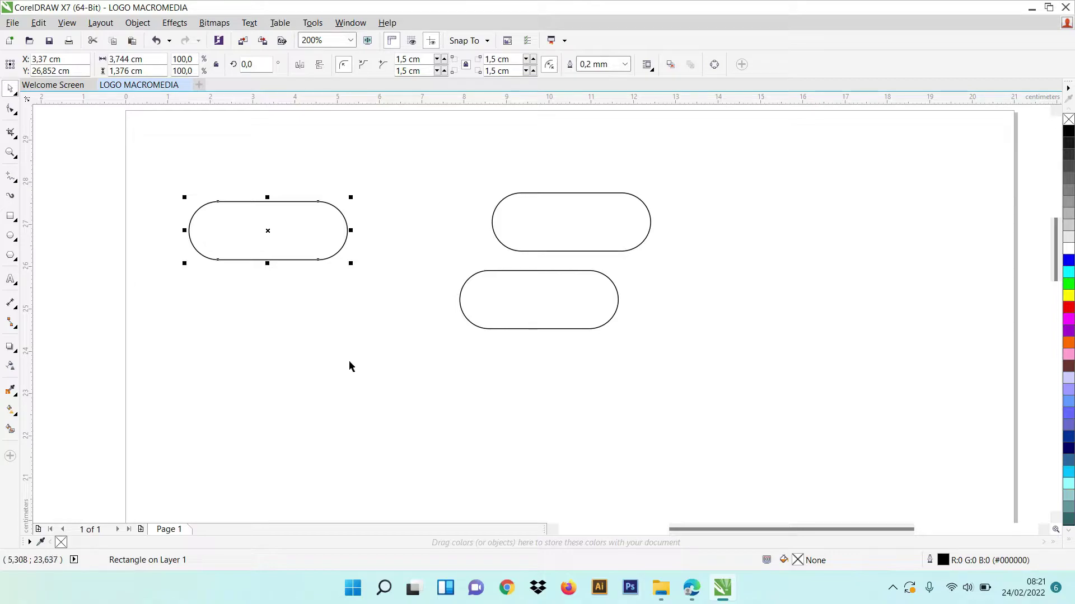
pyautogui.click(1068, 131)
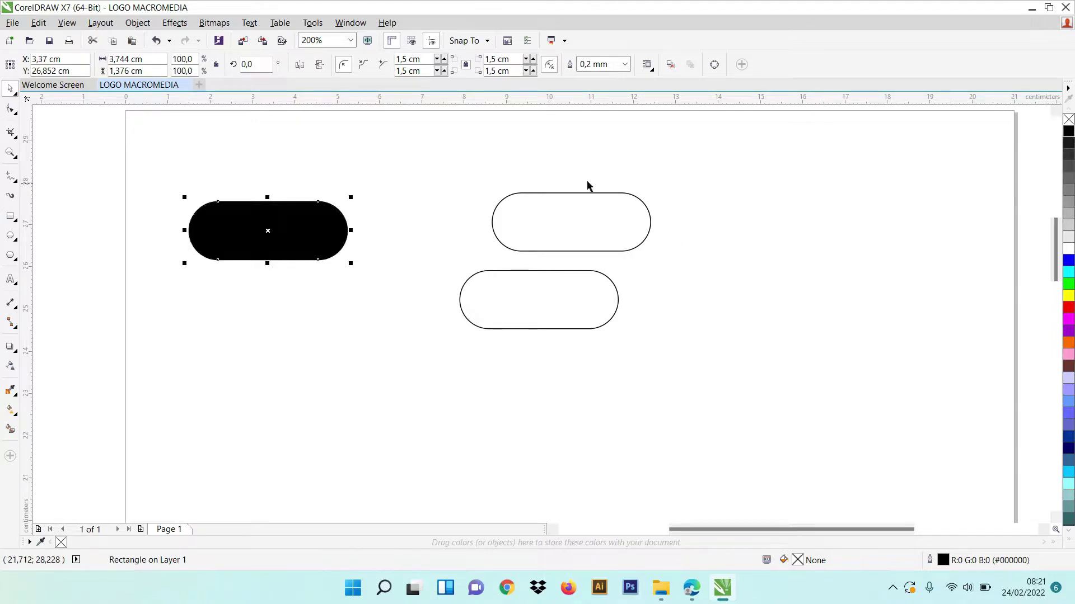
# Step: Rotate the black shape to about 48.6° and shift it slightly to the right
pyautogui.moveTo(304, 231); pyautogui.dragTo(331, 237)
pyautogui.click(287, 235)
pyautogui.moveTo(371, 203); pyautogui.dragTo(313, 167)
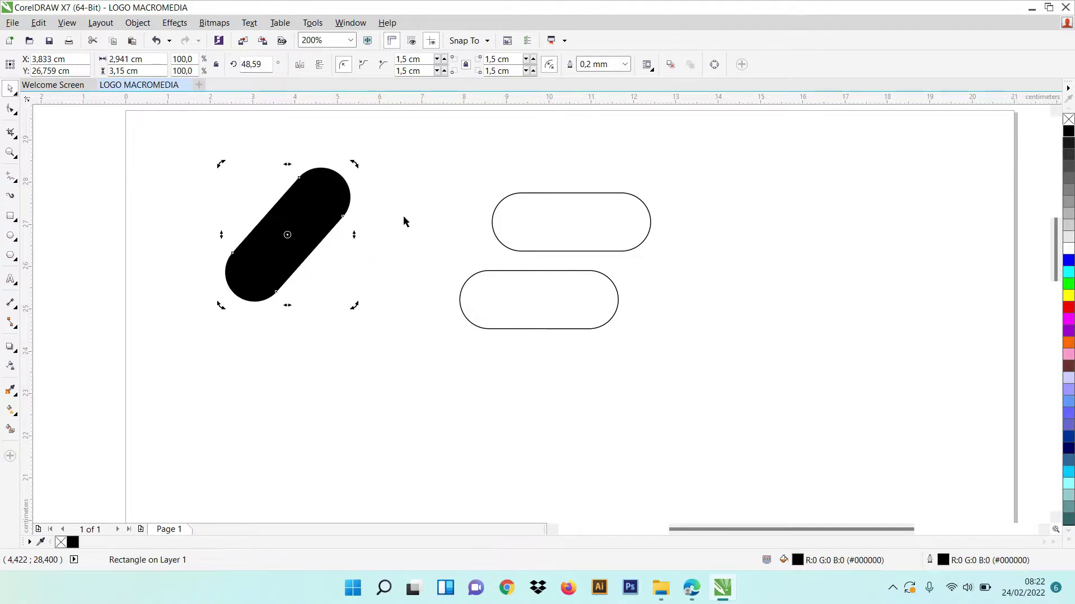
pyautogui.click(638, 326)
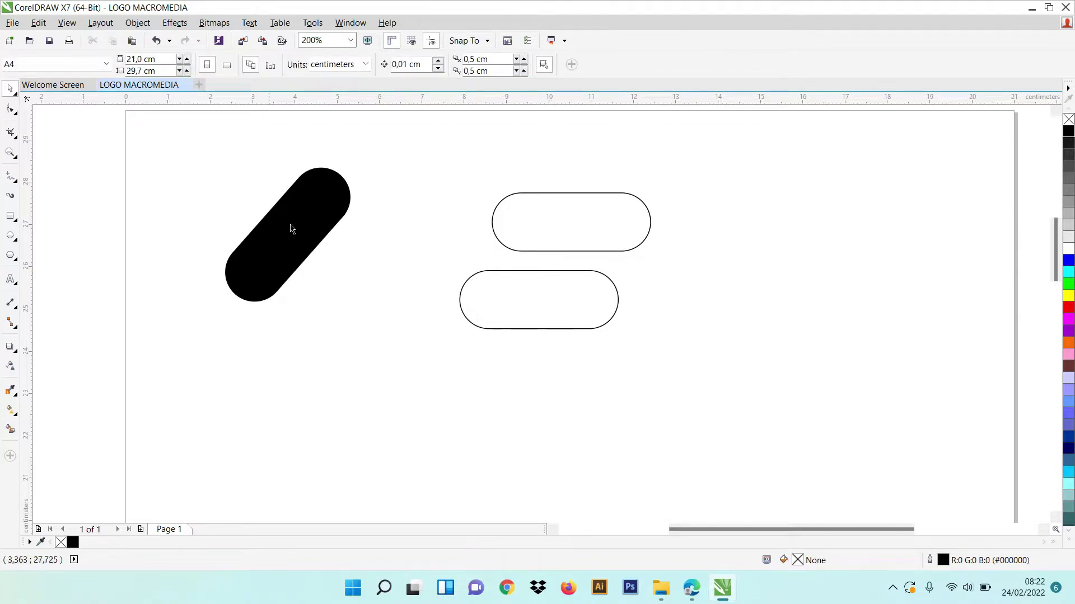
pyautogui.click(309, 247)
pyautogui.moveTo(304, 218); pyautogui.dragTo(356, 218)
pyautogui.click(675, 273)
# Step: Fill both horizontal copies with purple (#9900CC)
pyautogui.click(599, 230)
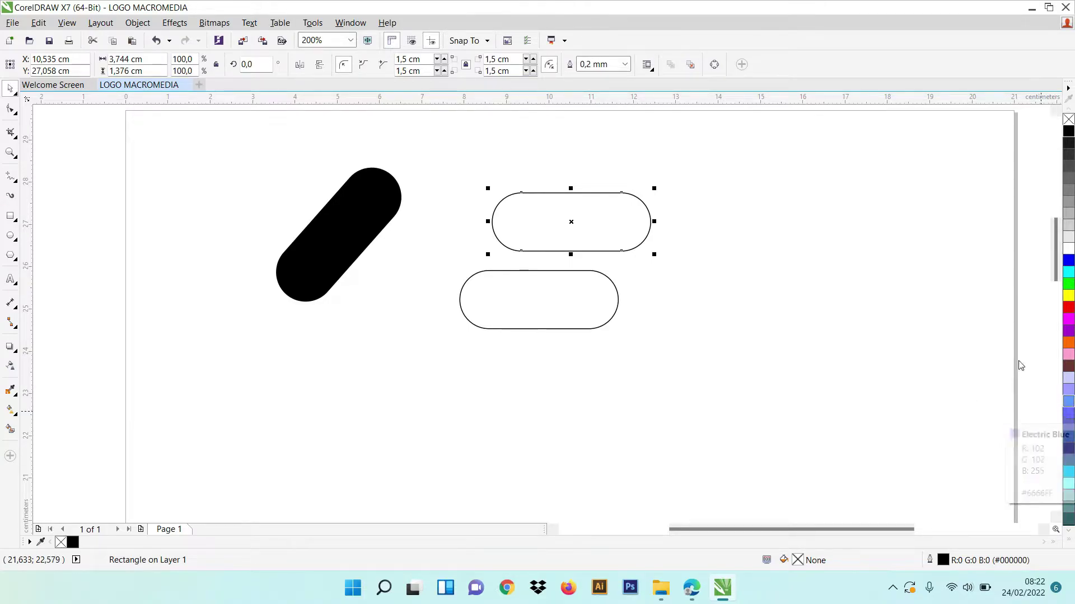
pyautogui.click(1068, 335)
pyautogui.click(549, 328)
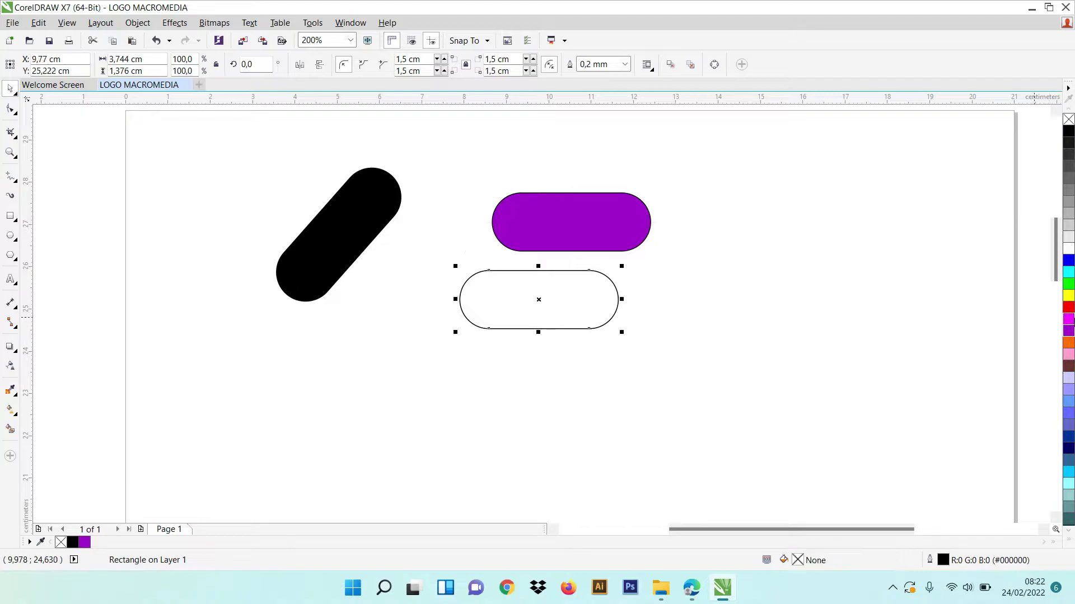
pyautogui.click(1071, 334)
# Step: Move the lower purple shape beside the black one and rotate it to about 51.7°
pyautogui.click(556, 298)
pyautogui.moveTo(556, 297); pyautogui.dragTo(440, 275)
pyautogui.click(441, 276)
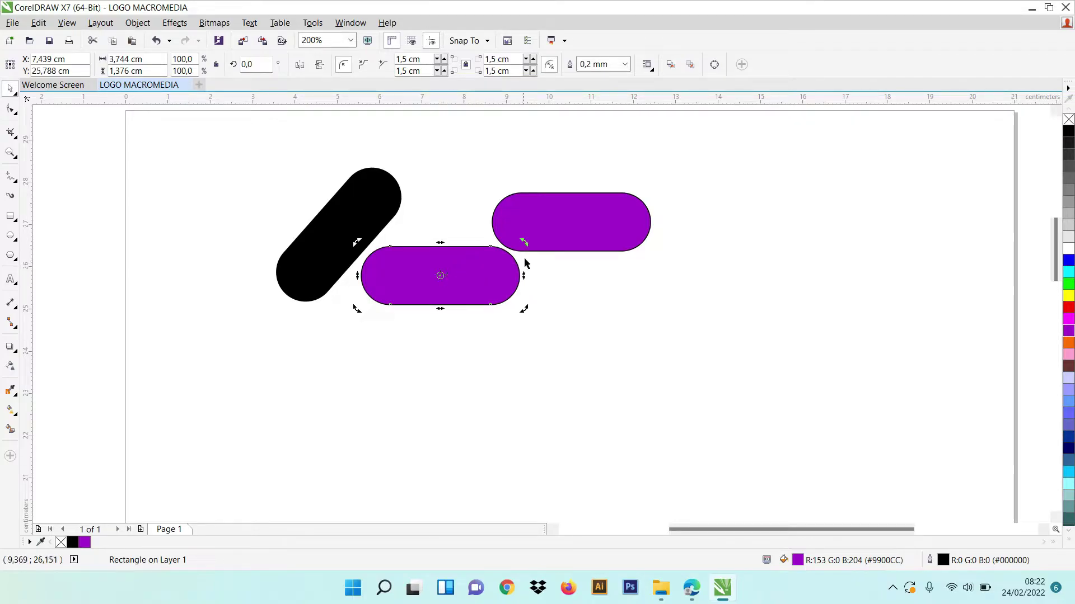
pyautogui.moveTo(523, 243); pyautogui.dragTo(460, 208)
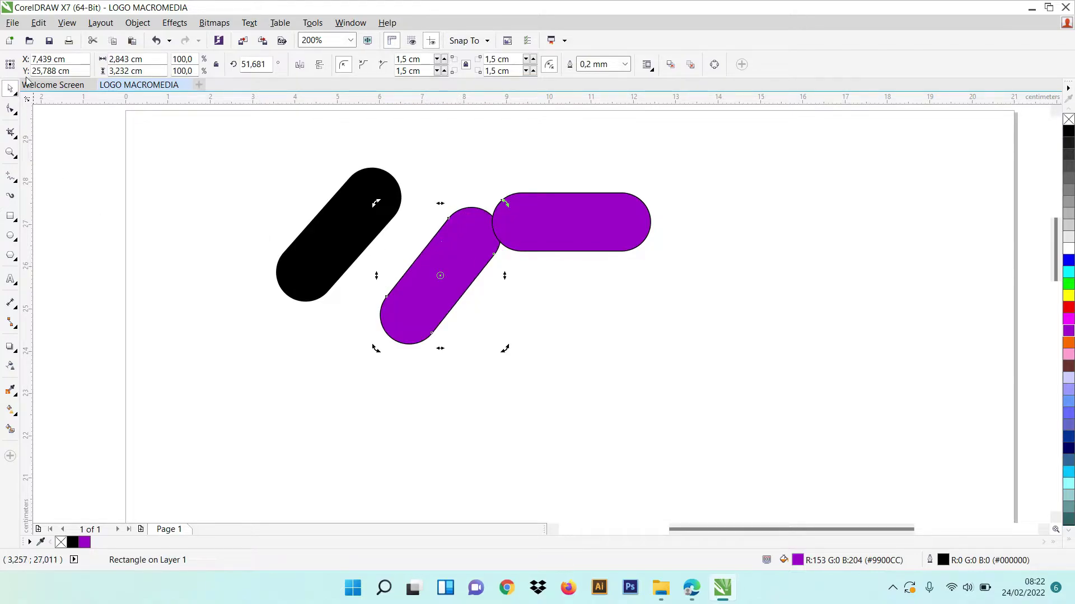
# Step: Delete both purple shapes
pyautogui.press('F10')
pyautogui.press('Delete')
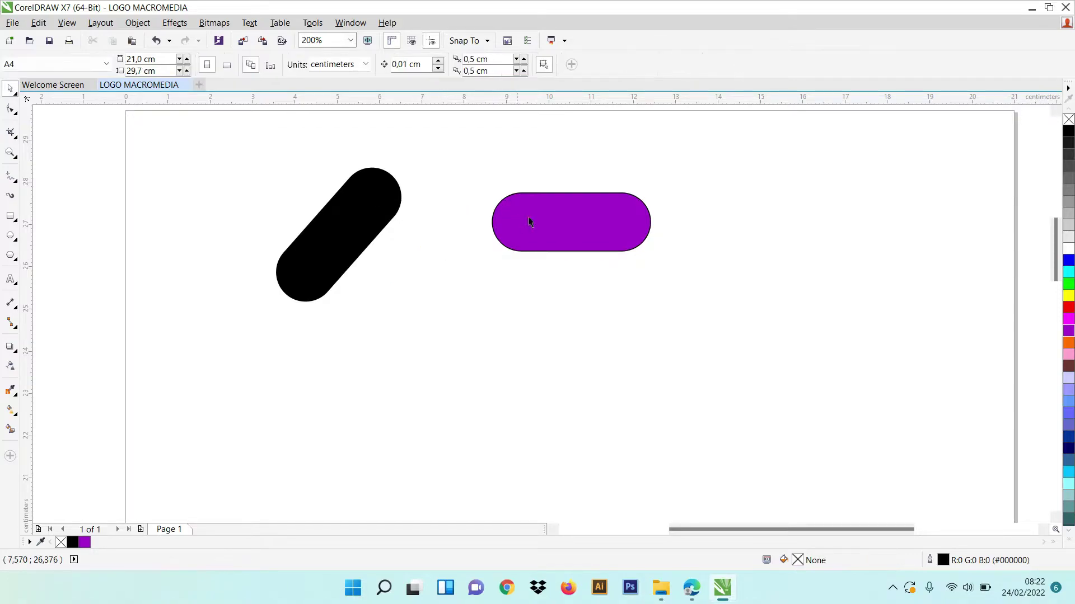
pyautogui.click(571, 219)
pyautogui.press('Delete')
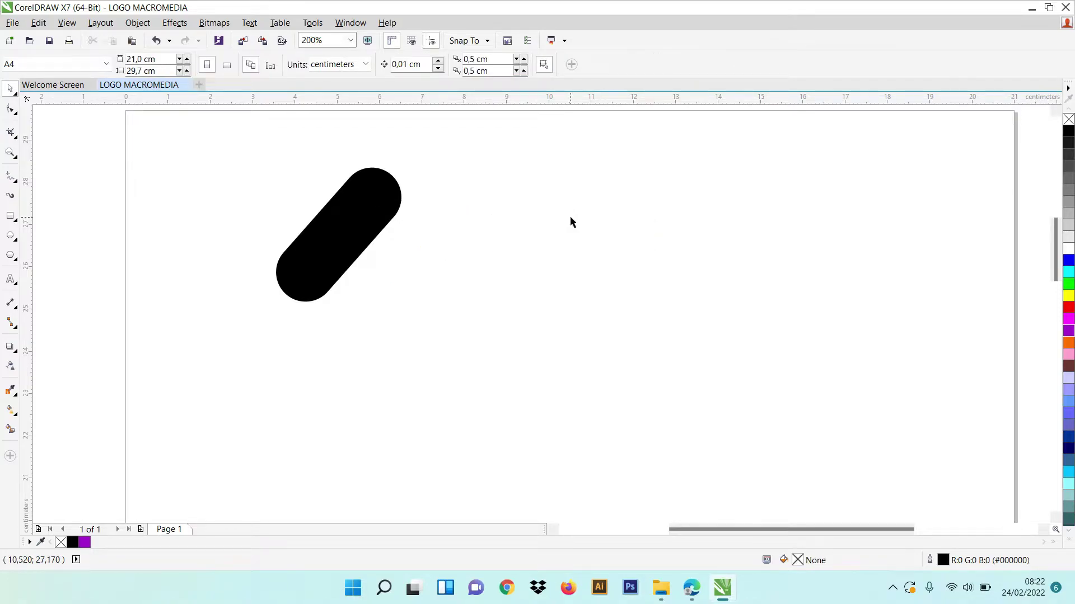
# Step: Duplicate the slanted black shape and place the copy to its right with a small gap between them
pyautogui.click(330, 248)
pyautogui.click(38, 22)
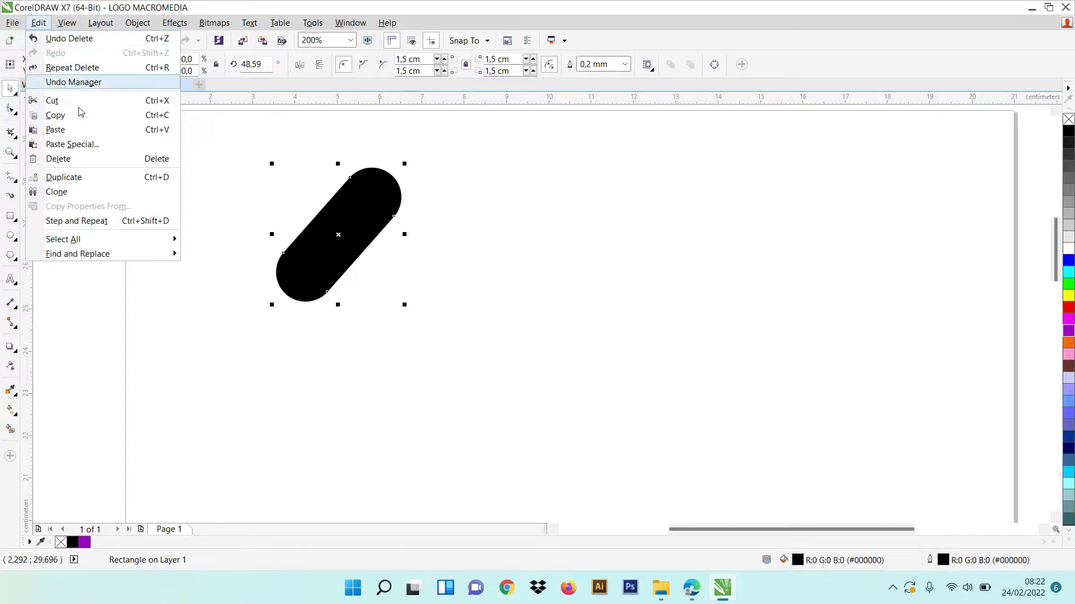
pyautogui.click(91, 178)
pyautogui.click(396, 180)
pyautogui.moveTo(396, 180); pyautogui.dragTo(423, 235)
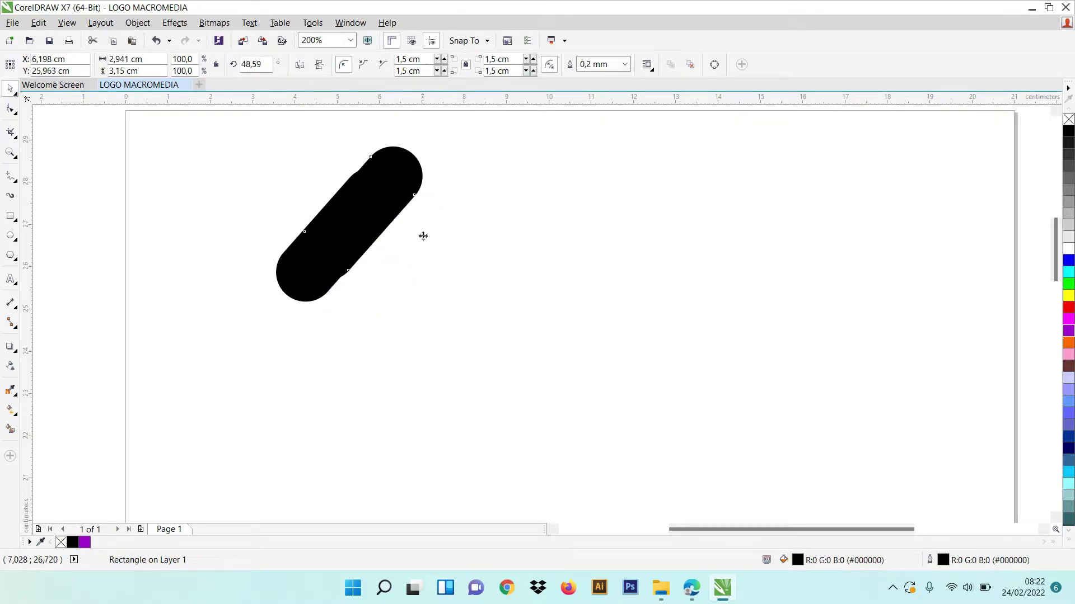
pyautogui.click(566, 268)
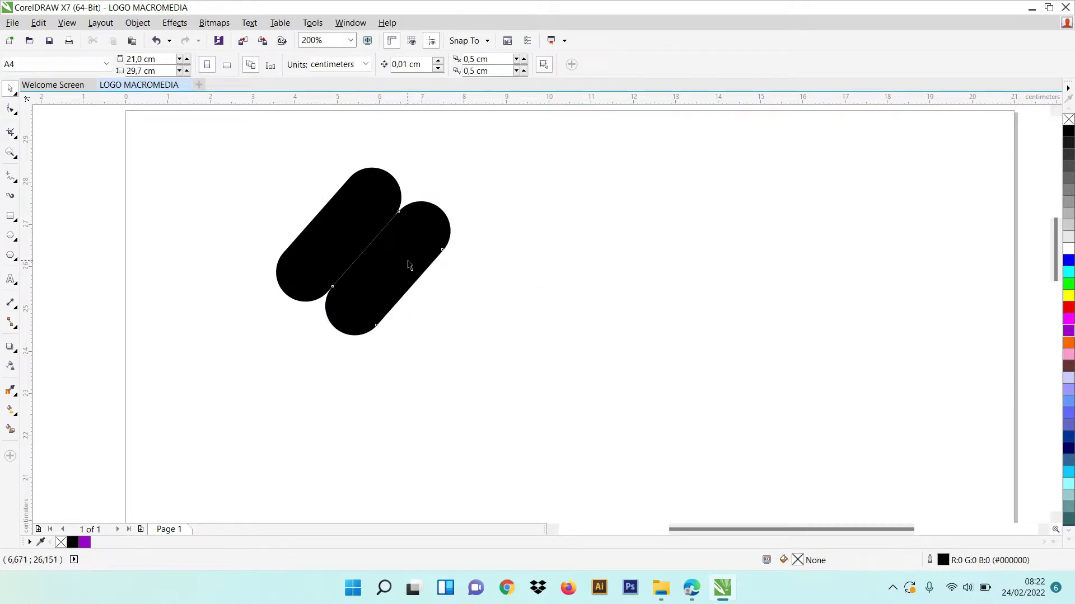
pyautogui.click(409, 257)
pyautogui.moveTo(411, 240); pyautogui.dragTo(437, 230)
# Step: Duplicate the second slanted shape and place this copy further right, as the third in the row
pyautogui.click(38, 22)
pyautogui.click(79, 177)
pyautogui.moveTo(477, 229); pyautogui.dragTo(575, 265)
# Step: Fill the middle and rightmost slanted shapes with purple (#9900CC)
pyautogui.click(415, 276)
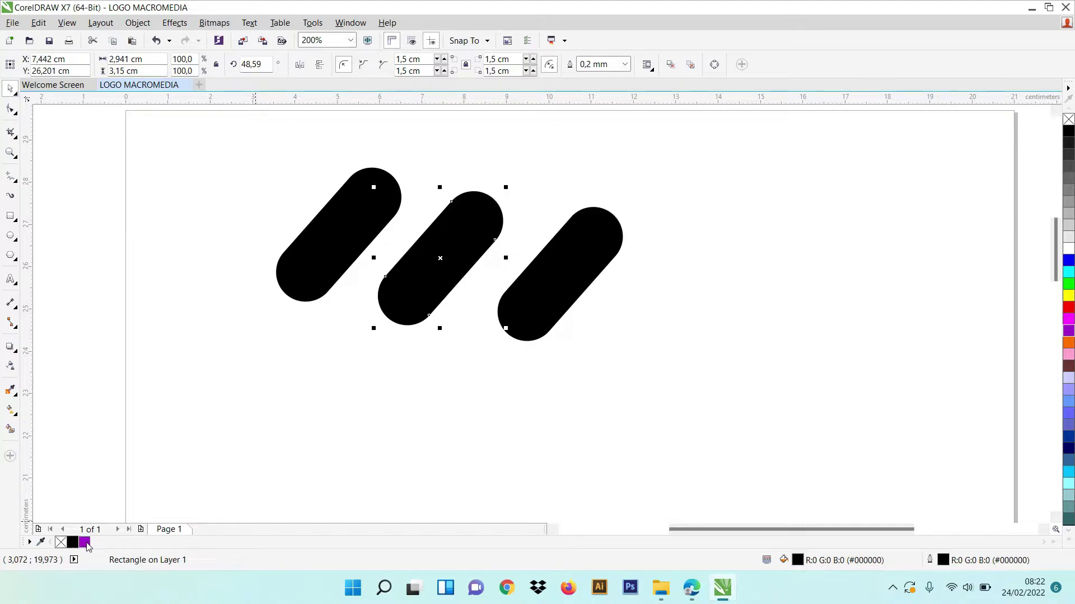
pyautogui.click(87, 542)
pyautogui.click(571, 264)
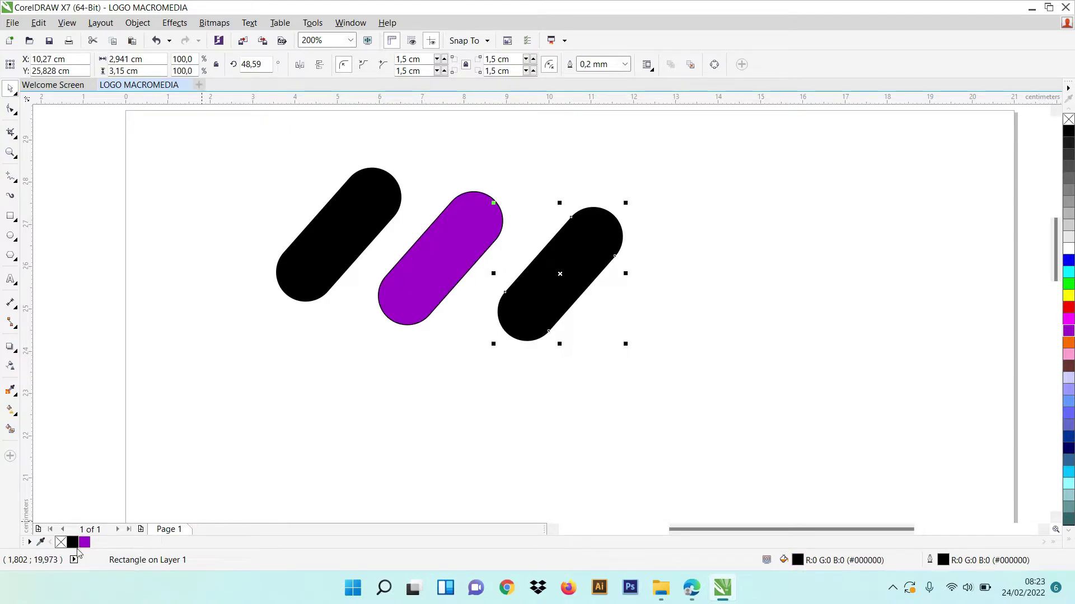
pyautogui.click(86, 543)
pyautogui.click(615, 401)
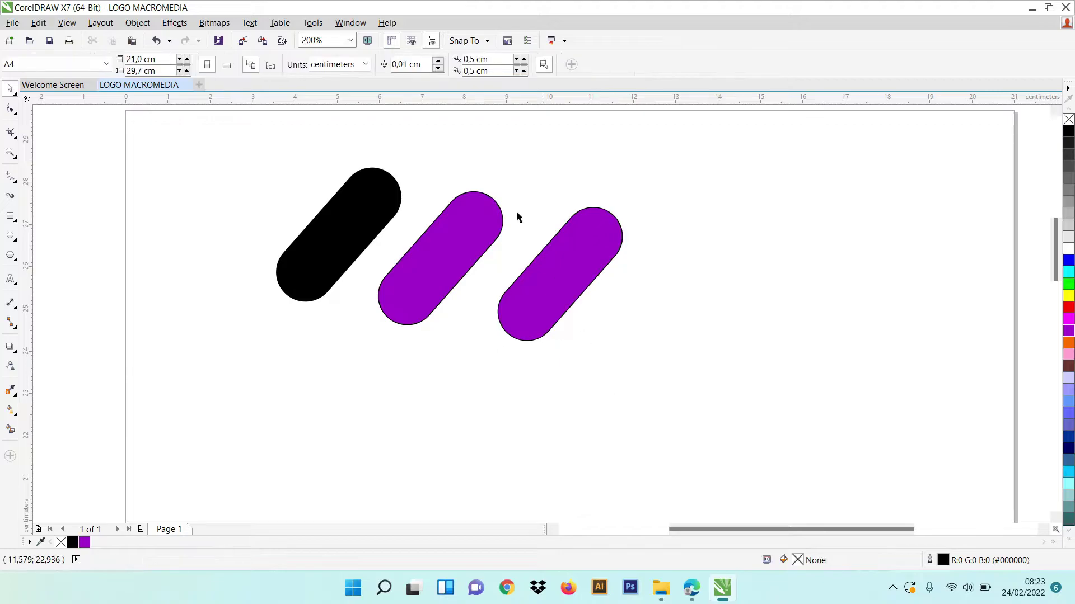
# Step: Move the rightmost purple shape further right and place the middle one directly against the black shape's right side
pyautogui.click(465, 246)
pyautogui.click(588, 256)
pyautogui.moveTo(588, 257); pyautogui.dragTo(626, 260)
pyautogui.click(742, 318)
pyautogui.click(505, 297)
pyautogui.moveTo(473, 222); pyautogui.dragTo(449, 202)
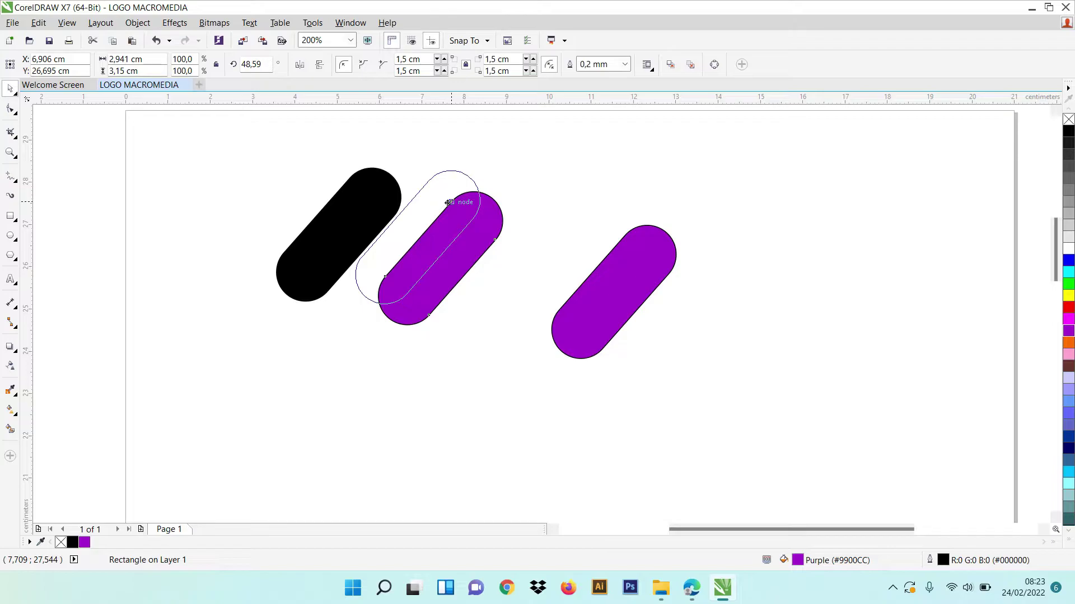
pyautogui.moveTo(449, 202); pyautogui.dragTo(446, 203)
pyautogui.click(557, 219)
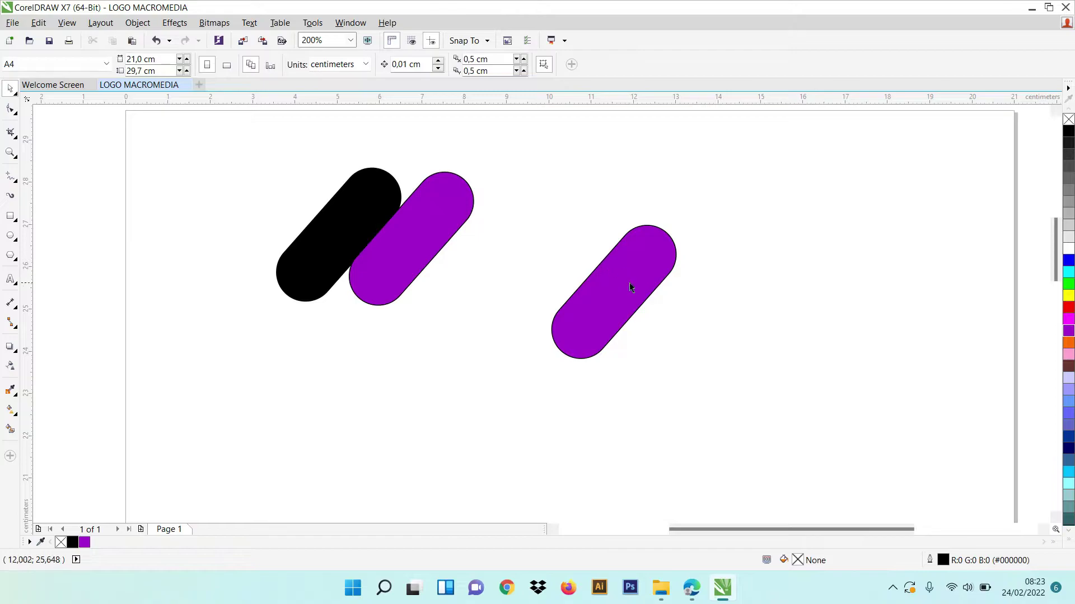
# Step: Move the separate purple shape next to the other two and rotate it to about 133.2° so it slants the opposite way
pyautogui.click(628, 305)
pyautogui.moveTo(659, 247); pyautogui.dragTo(566, 227)
pyautogui.click(565, 227)
pyautogui.click(588, 196)
pyautogui.click(519, 273)
pyautogui.click(518, 272)
pyautogui.moveTo(586, 201); pyautogui.dragTo(460, 212)
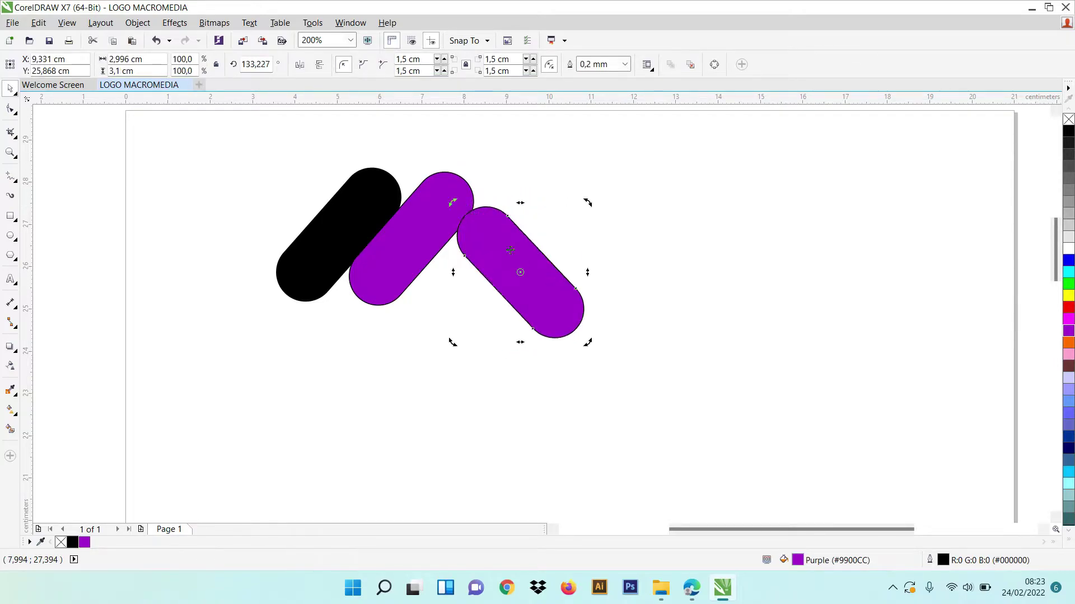
# Step: Move the right purple shape so its upper end overlaps the middle shape's upper end, and rotate it to about 131°
pyautogui.moveTo(553, 266); pyautogui.dragTo(513, 248)
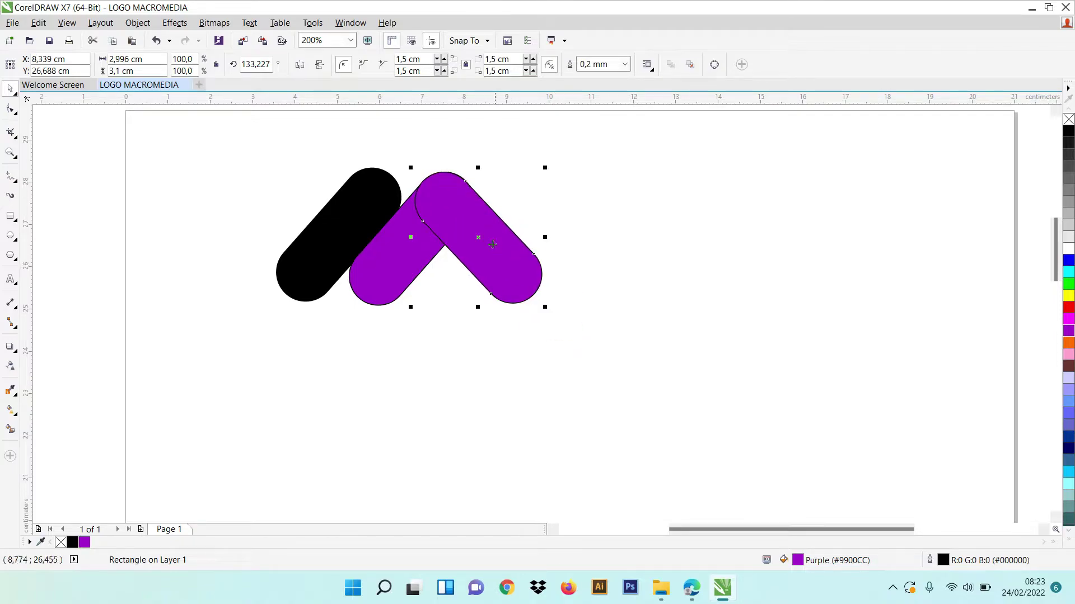
pyautogui.click(478, 238)
pyautogui.moveTo(545, 167); pyautogui.dragTo(547, 172)
pyautogui.moveTo(473, 212); pyautogui.dragTo(455, 210)
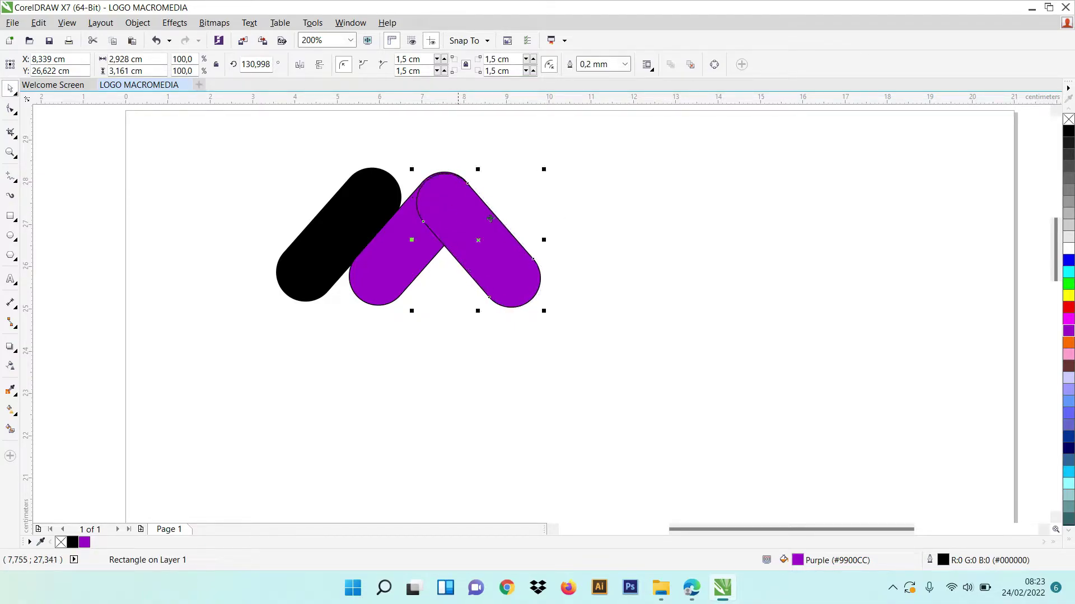
pyautogui.click(596, 215)
pyautogui.click(454, 211)
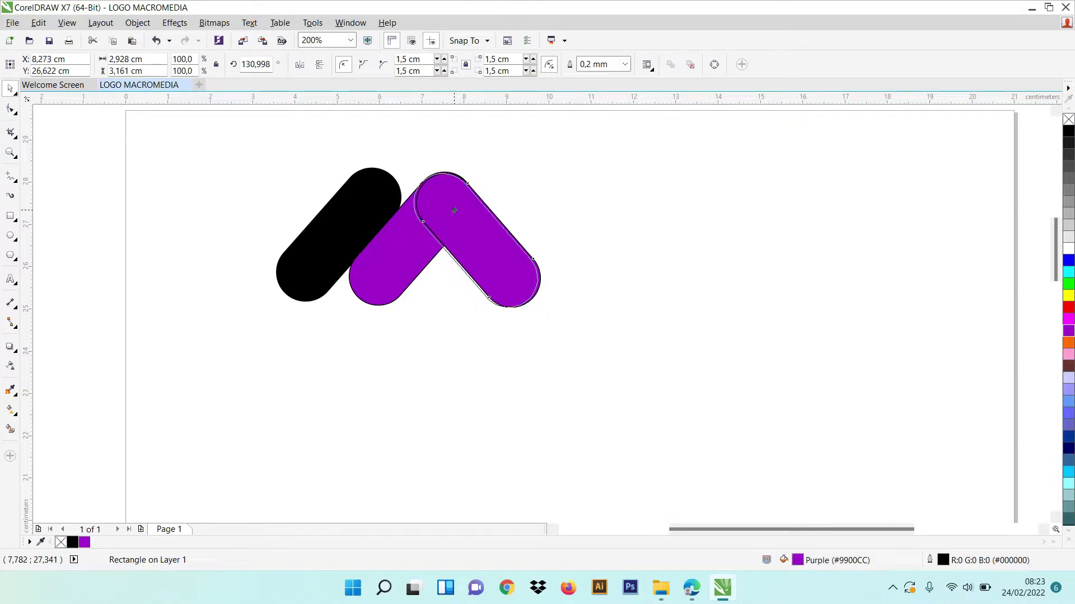
pyautogui.click(642, 211)
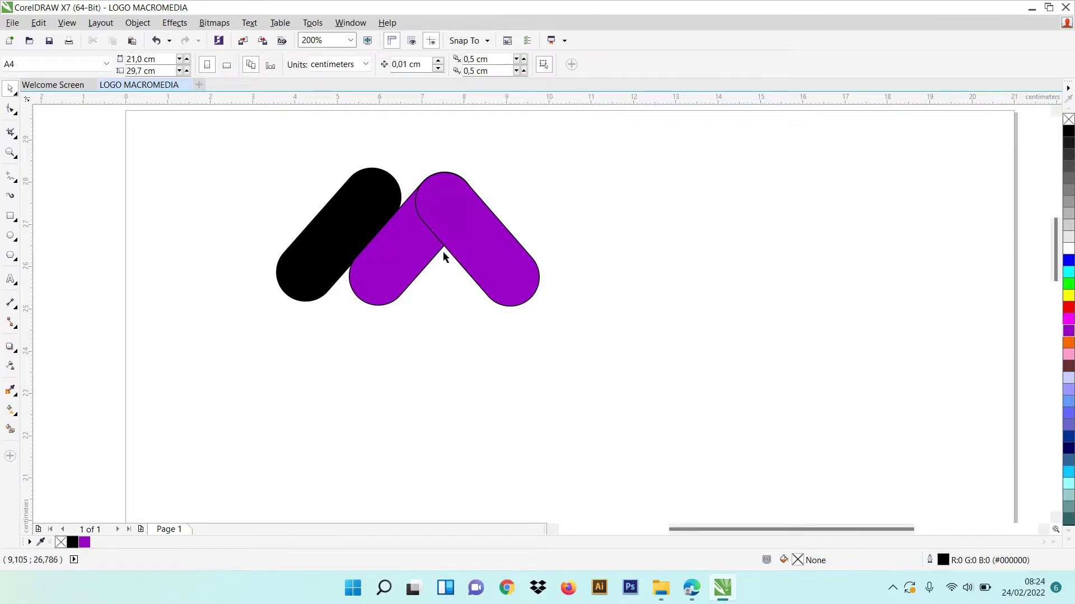
# Step: Remove the outline from the right purple shape by setting its outline width to None
pyautogui.click(488, 269)
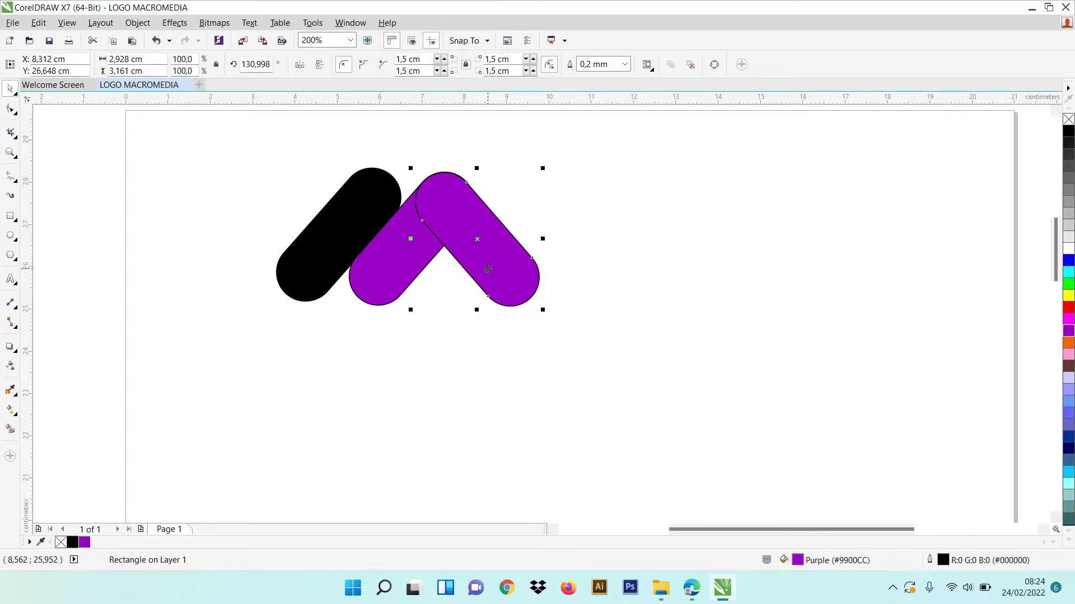
pyautogui.rightClick(488, 270)
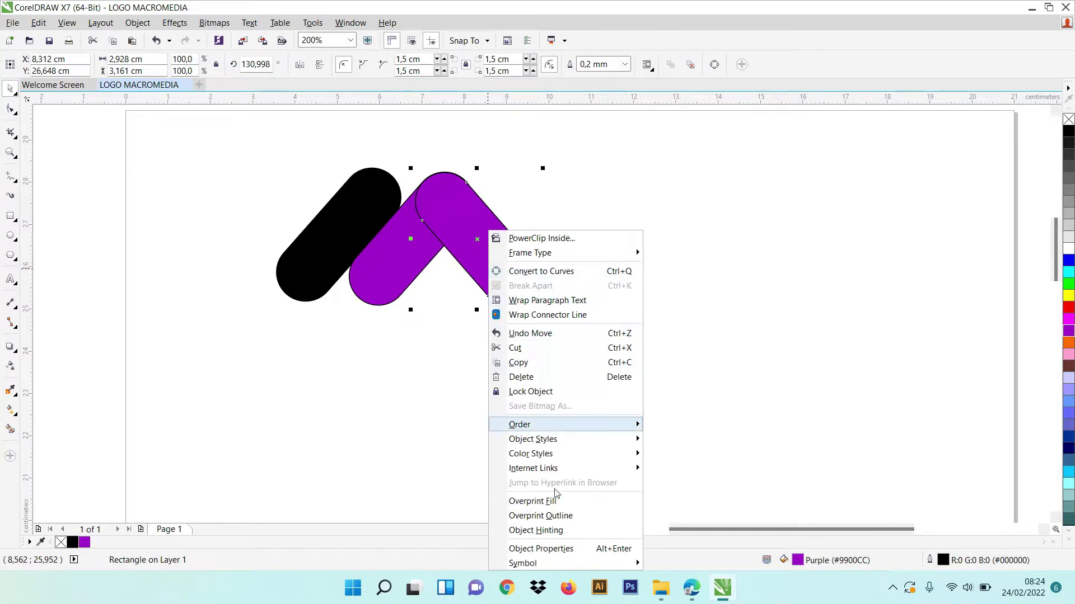
pyautogui.click(453, 317)
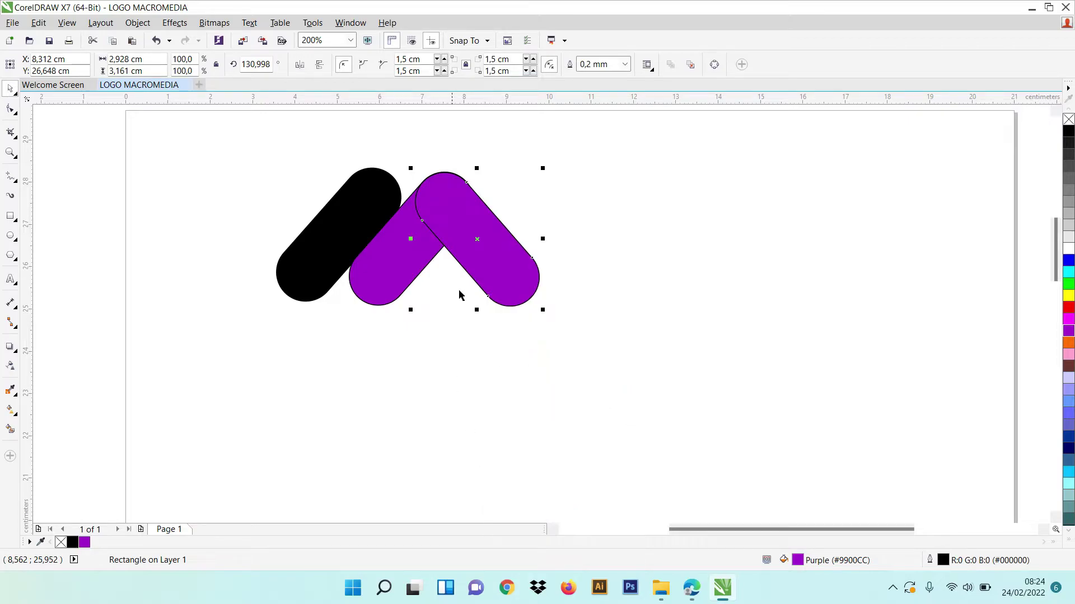
pyautogui.click(488, 261)
pyautogui.rightClick(488, 261)
pyautogui.click(562, 557)
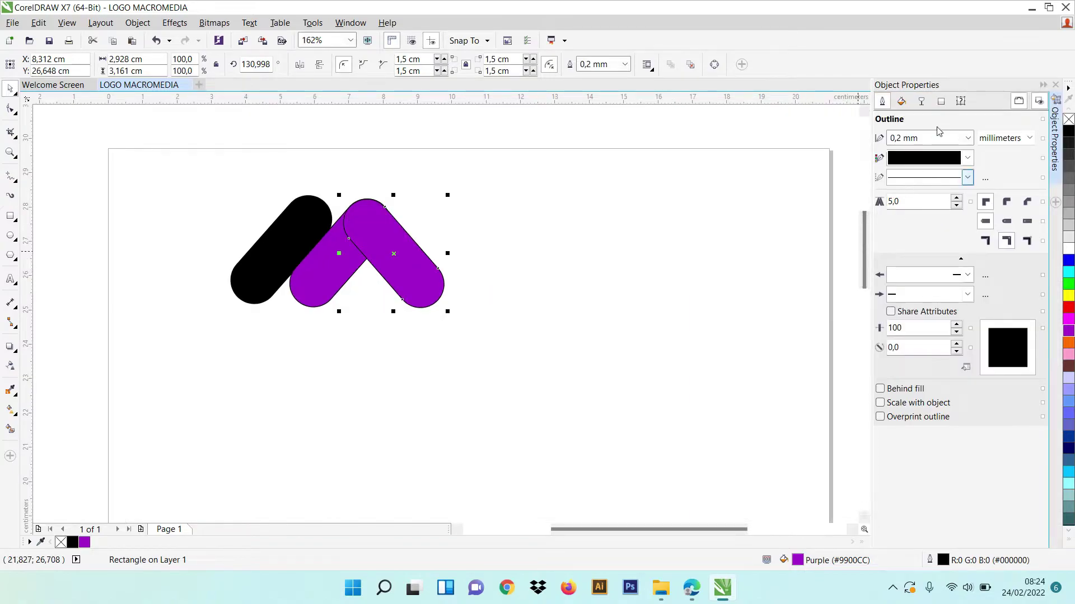
pyautogui.click(966, 138)
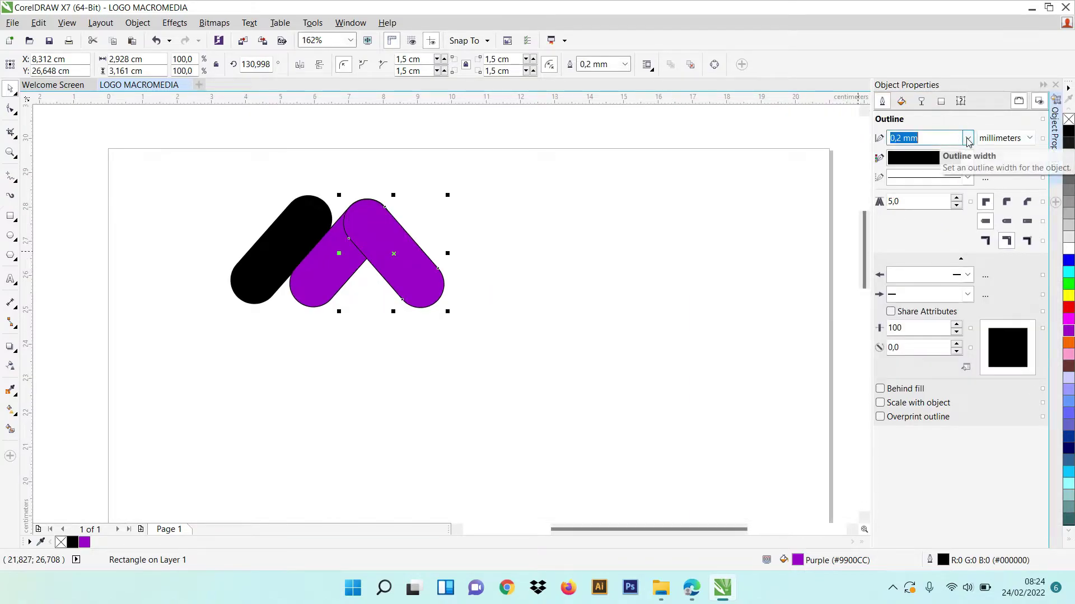
pyautogui.click(967, 139)
pyautogui.click(954, 153)
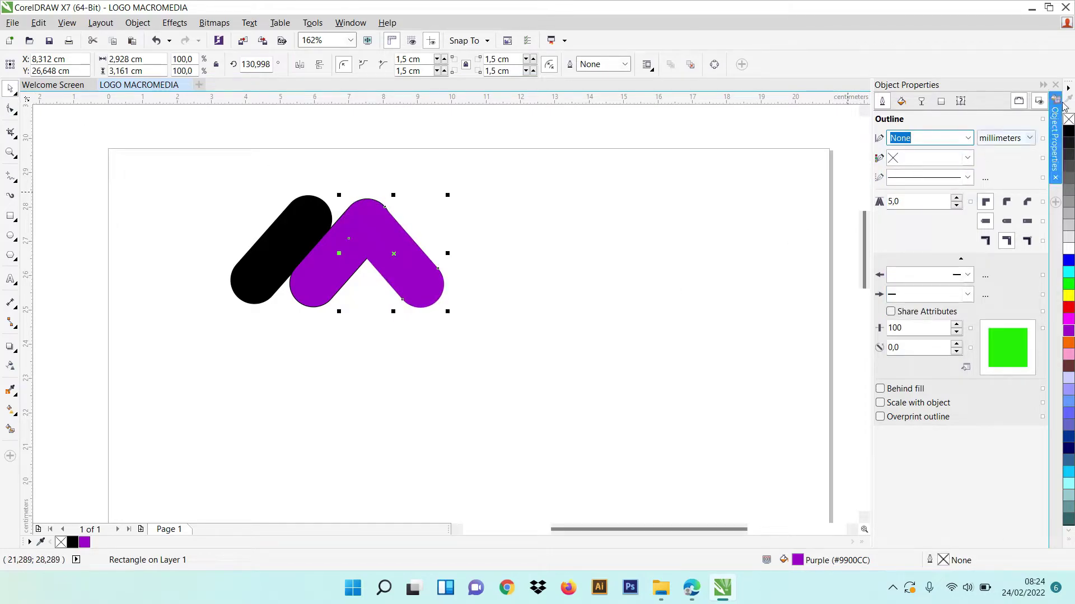
pyautogui.click(562, 292)
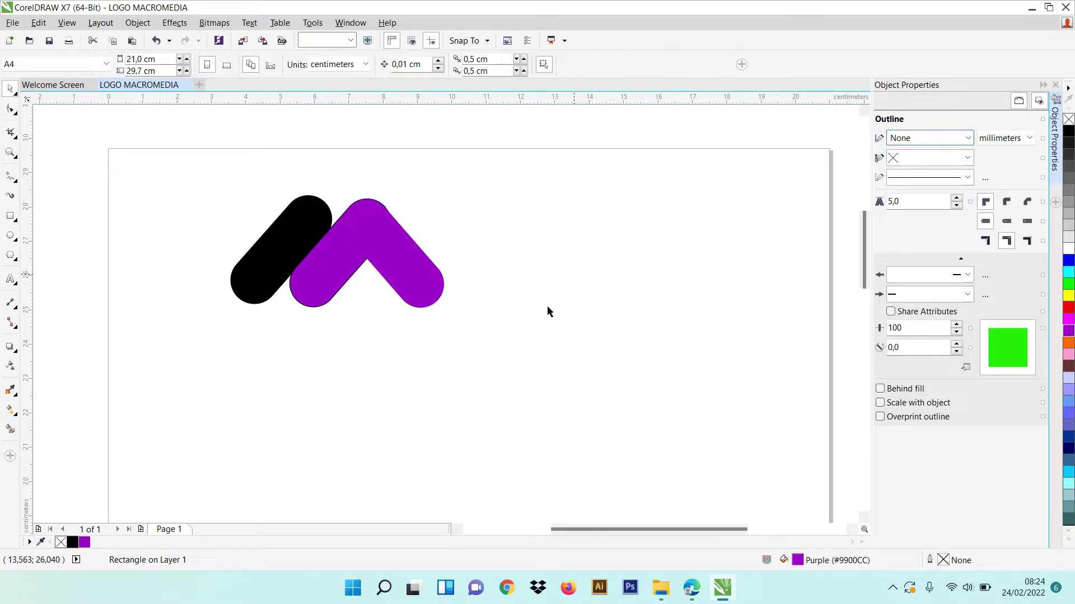
# Step: Rotate the right purple shape slightly to about 129° so its rounded end blends smoothly into the middle shape
pyautogui.scroll(3, 256, 284)
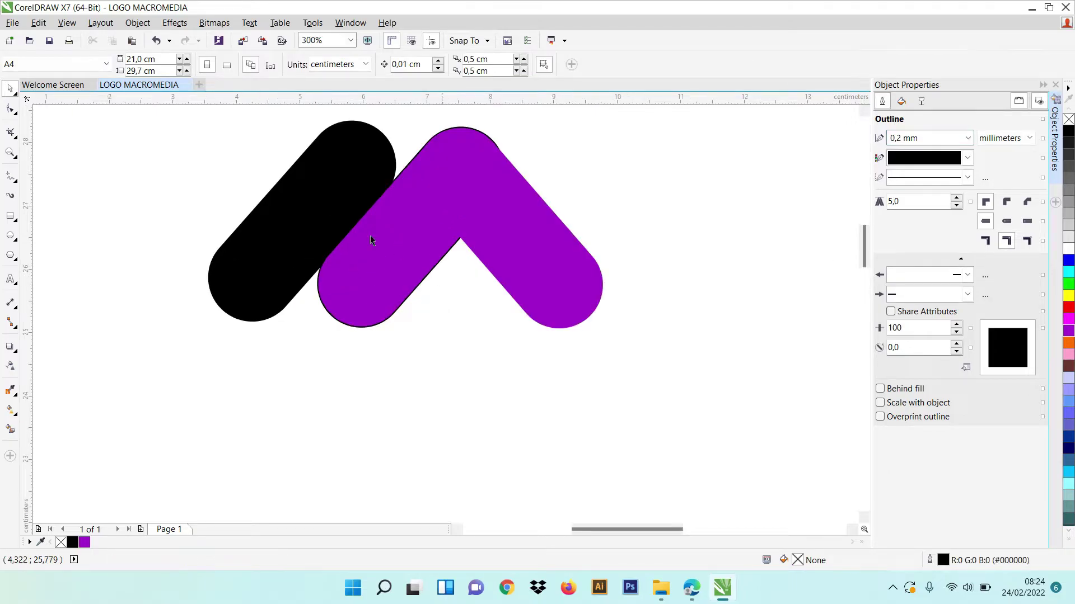
pyautogui.scroll(1, 429, 246)
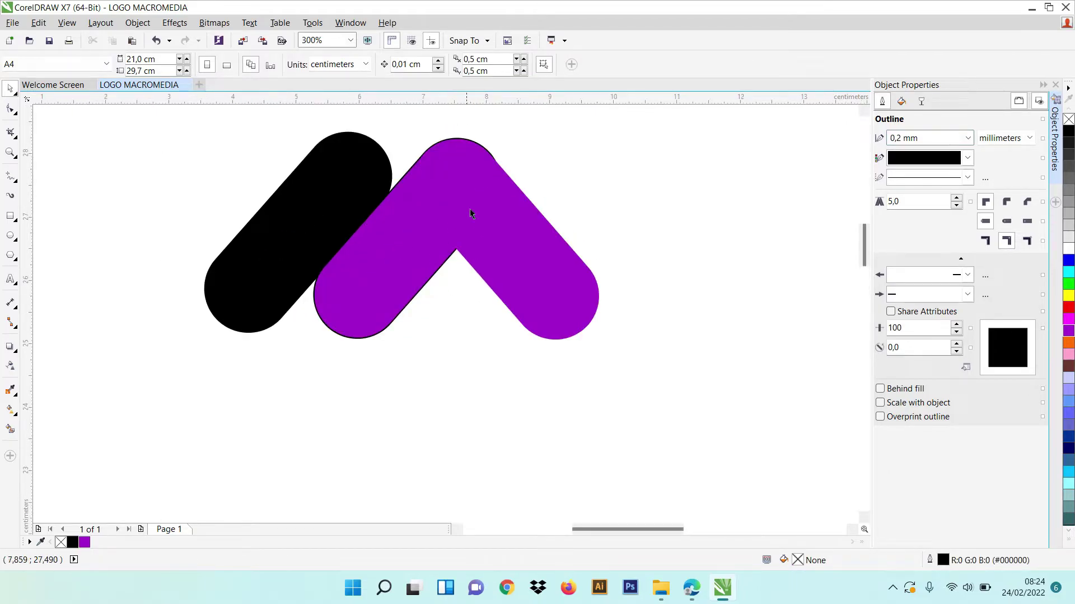
pyautogui.click(492, 213)
pyautogui.click(505, 239)
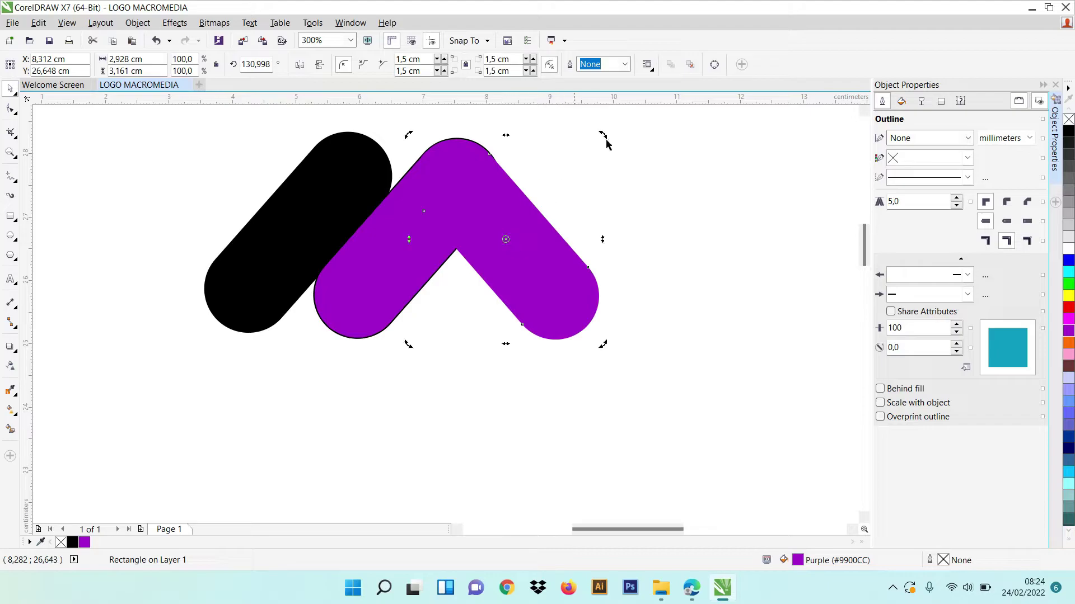
pyautogui.moveTo(604, 136); pyautogui.dragTo(607, 144)
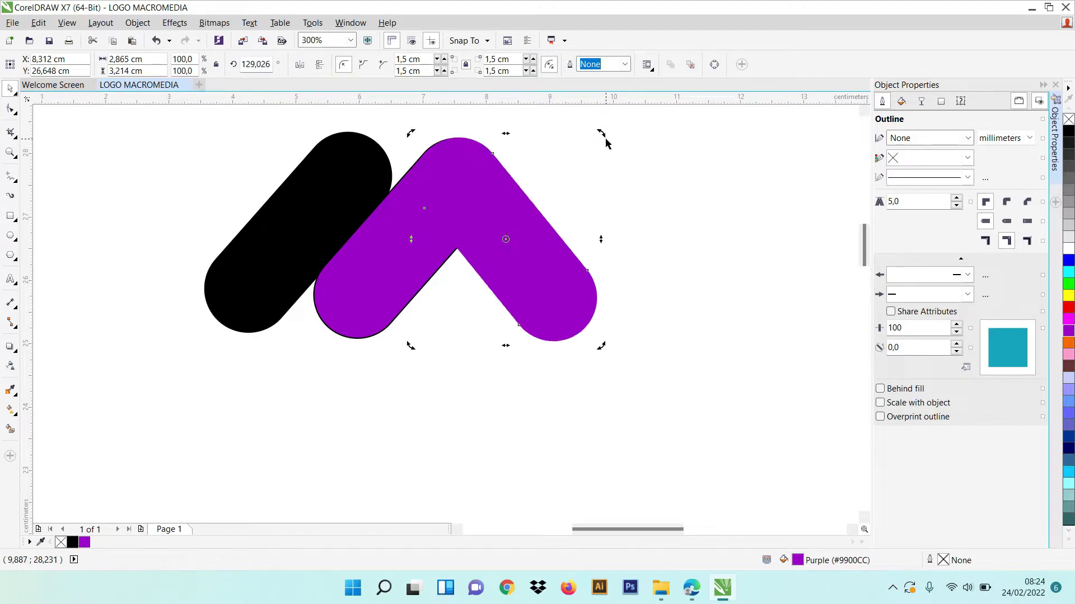
pyautogui.press('Escape')
# Step: Set the outline width of the middle purple shape to None
pyautogui.click(340, 317)
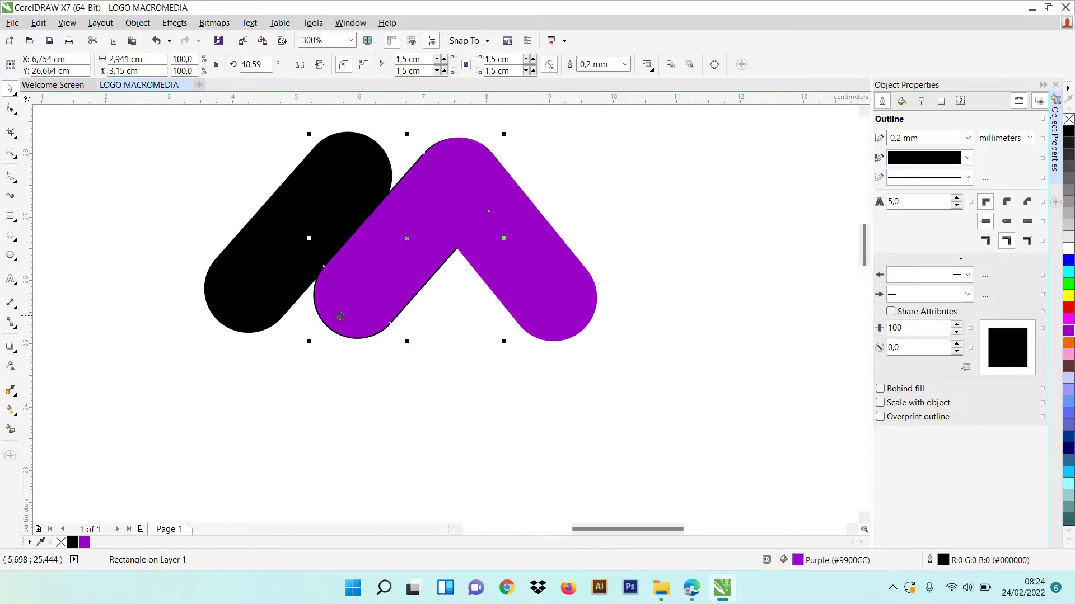
pyautogui.click(967, 137)
pyautogui.click(663, 303)
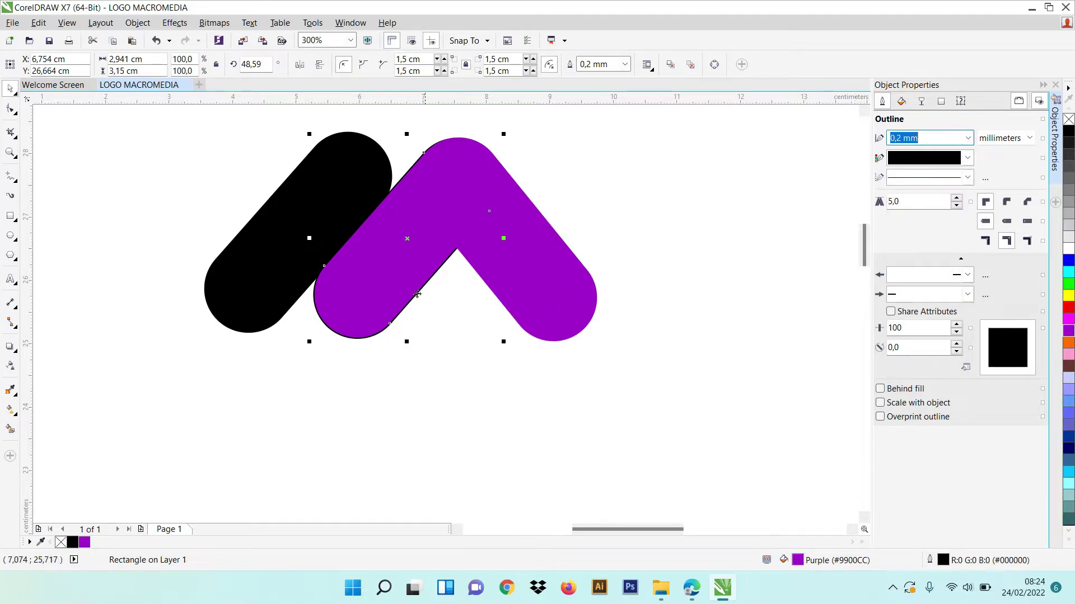
pyautogui.click(967, 138)
pyautogui.click(924, 154)
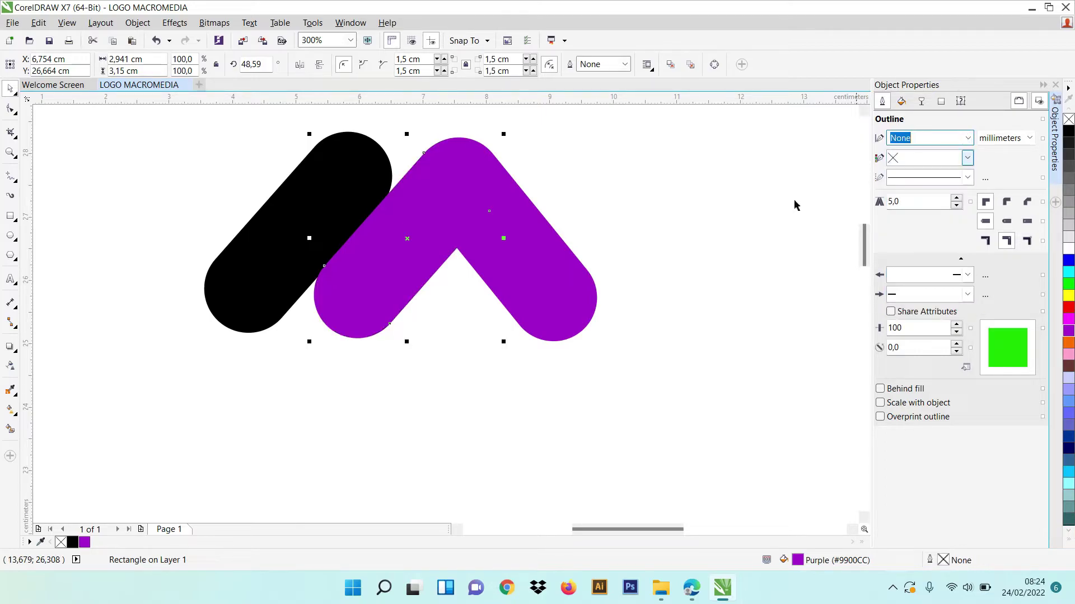
pyautogui.click(665, 268)
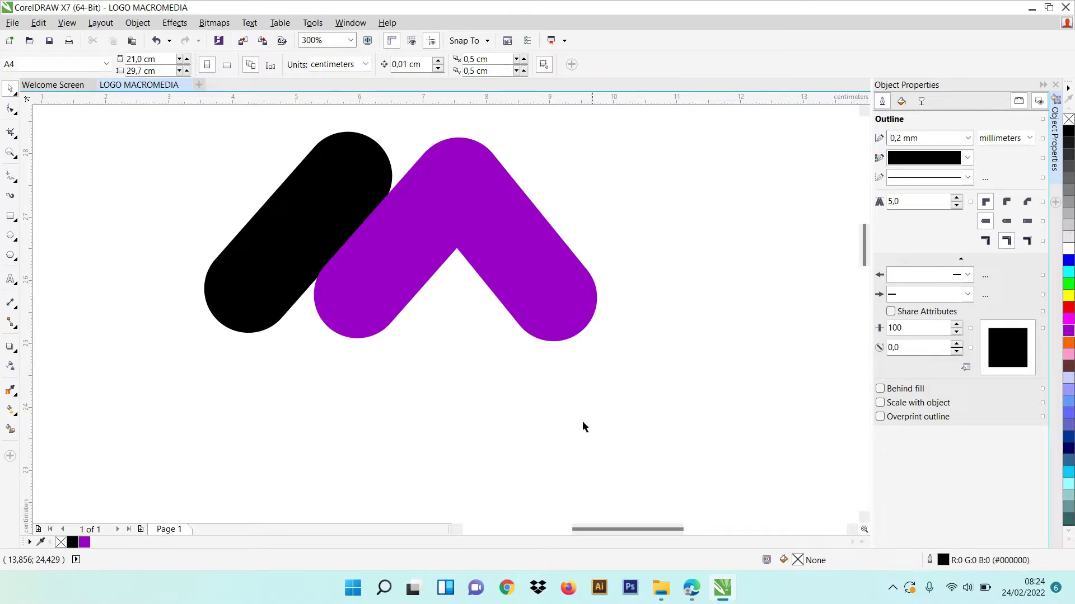
pyautogui.click(288, 233)
pyautogui.click(395, 250)
pyautogui.click(511, 241)
pyautogui.click(400, 417)
# Step: Add the artistic text "macromedia" in lowercase below the logo shapes
pyautogui.press('F8')
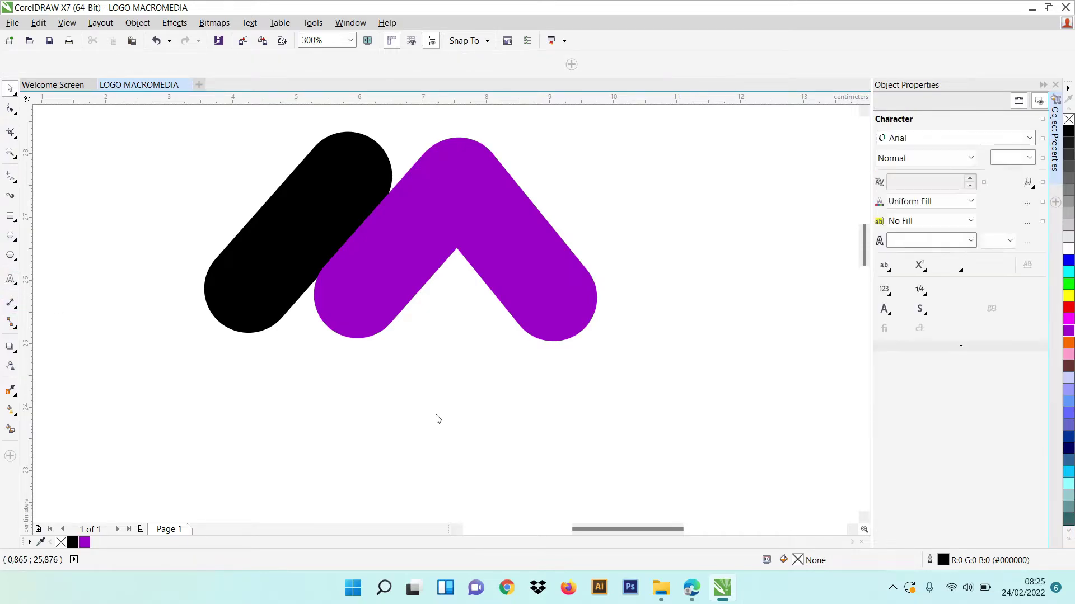
pyautogui.click(440, 410)
pyautogui.press('capslock')
pyautogui.press('capslock')
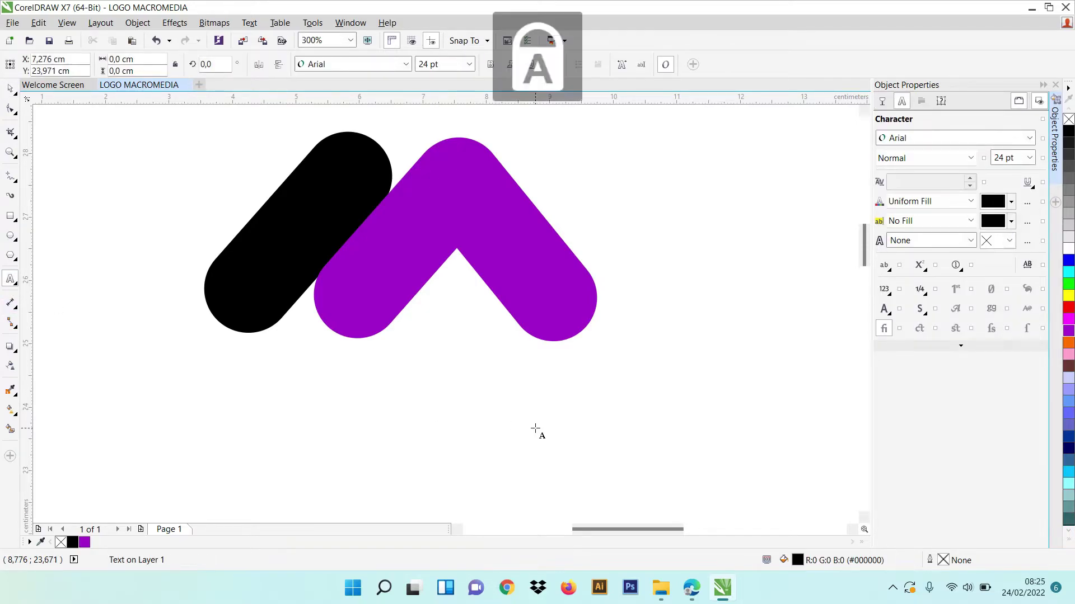
pyautogui.write('MAC')
pyautogui.press('BackSpace')
pyautogui.press('BackSpace')
pyautogui.press('BackSpace')
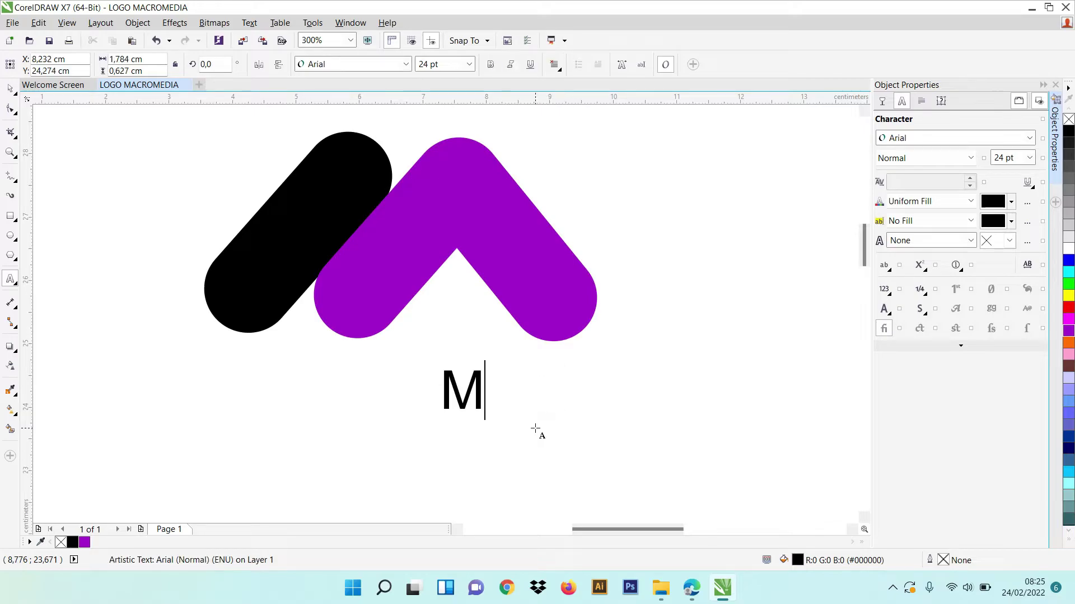
pyautogui.press('capslock')
pyautogui.write('macro')
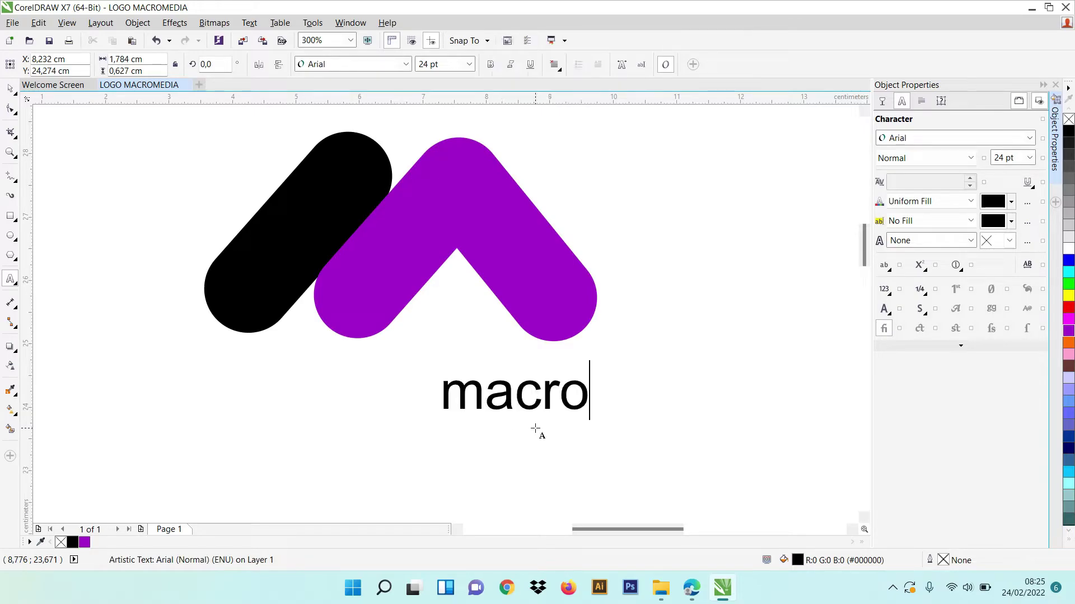
pyautogui.write('media')
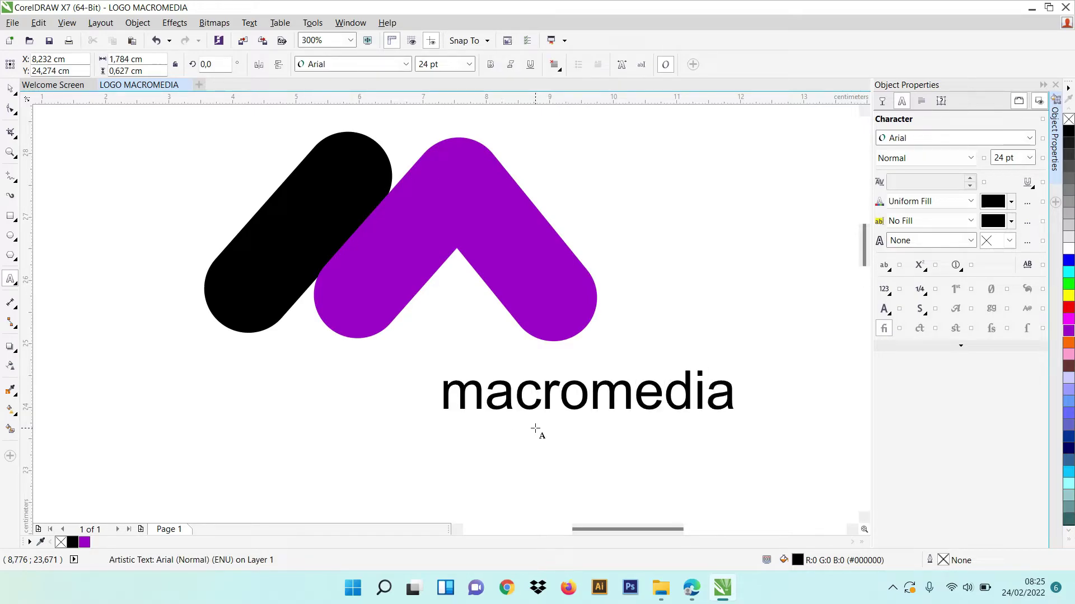
# Step: Move the macromedia text directly beneath the logo shapes and stretch it leftward to about 5.7 cm wide
pyautogui.hotkey('ctrl', 'a')
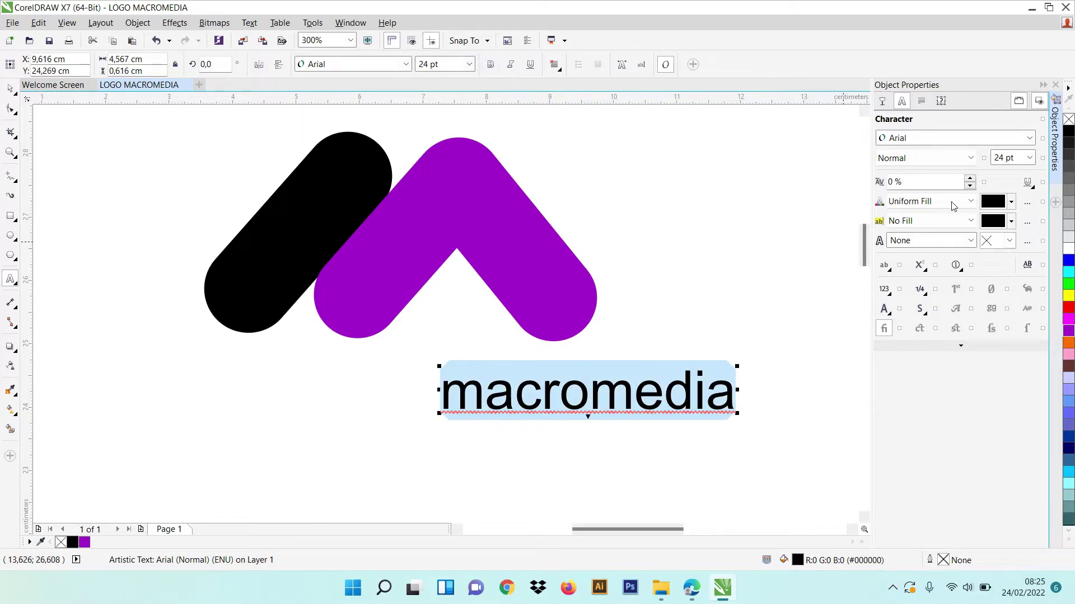
pyautogui.click(10, 88)
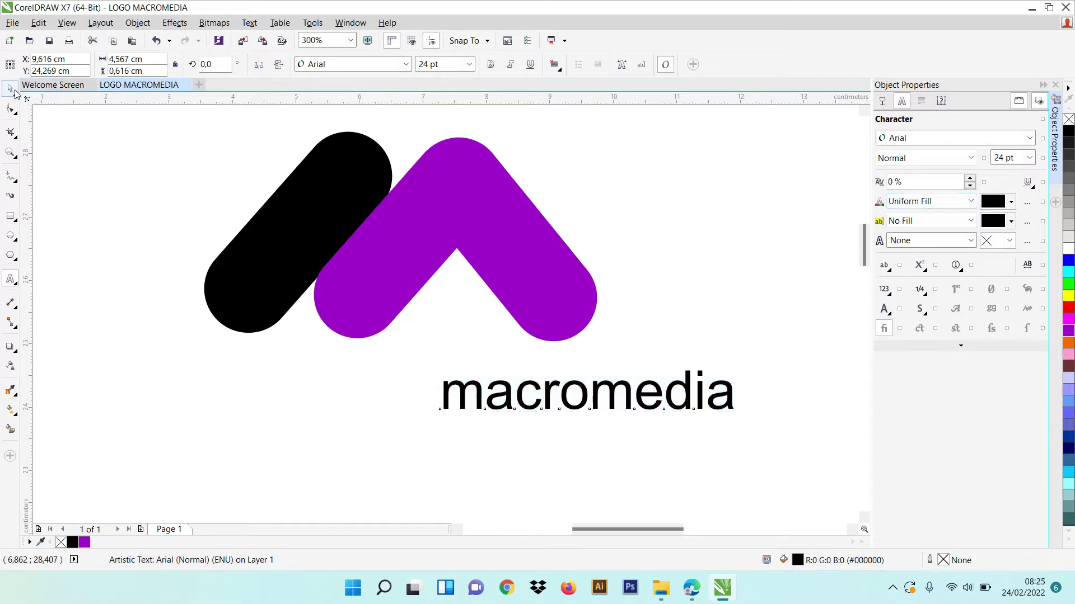
pyautogui.moveTo(637, 394); pyautogui.dragTo(495, 376)
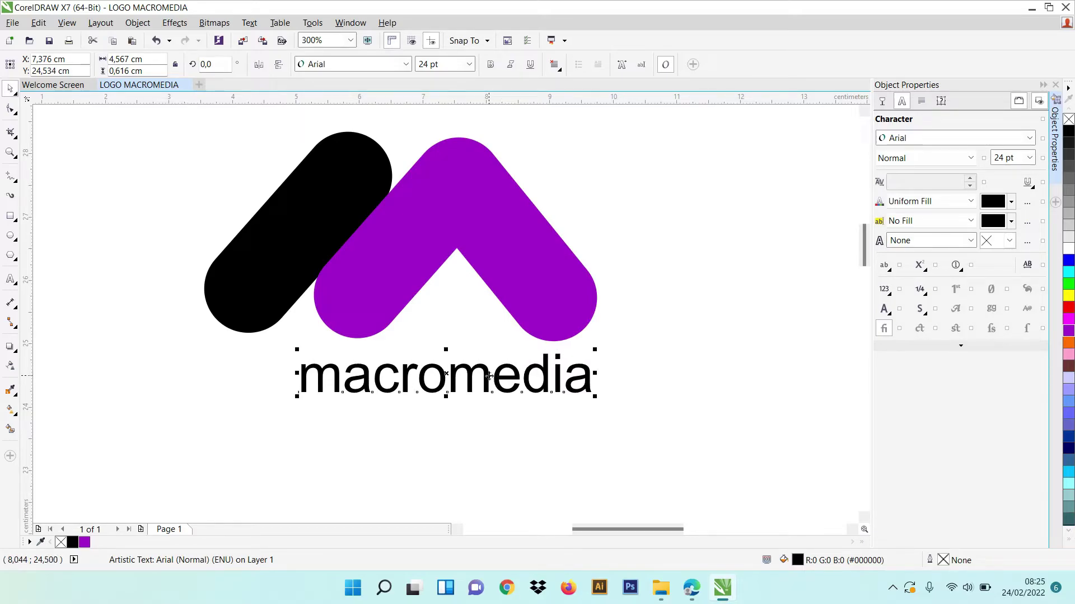
pyautogui.moveTo(297, 374); pyautogui.dragTo(222, 374)
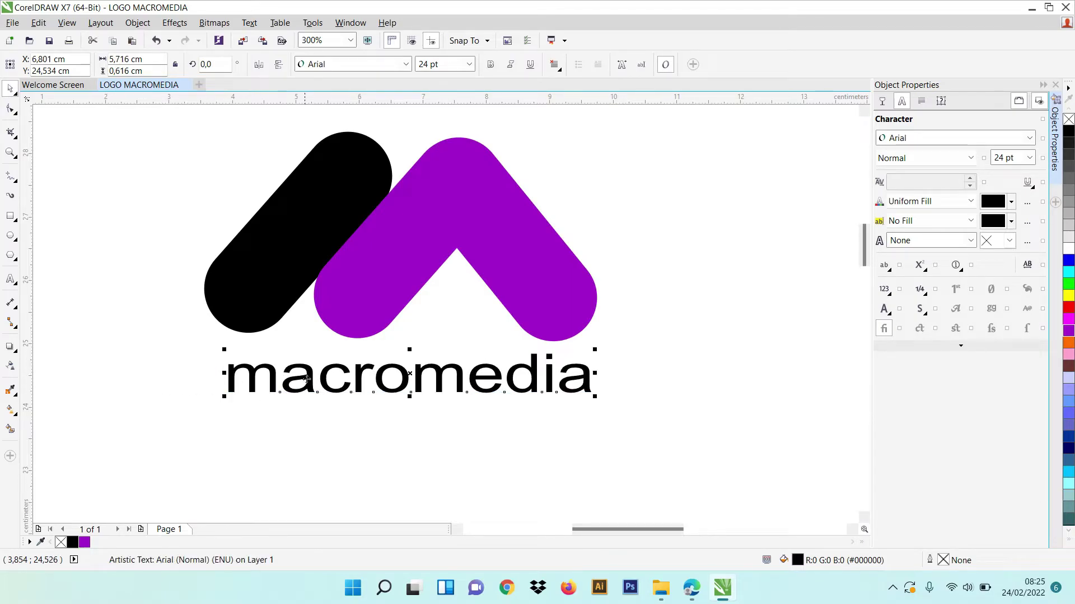
# Step: Select all characters of the word macromedia below the logo with the Text tool
pyautogui.click(10, 279)
pyautogui.click(351, 374)
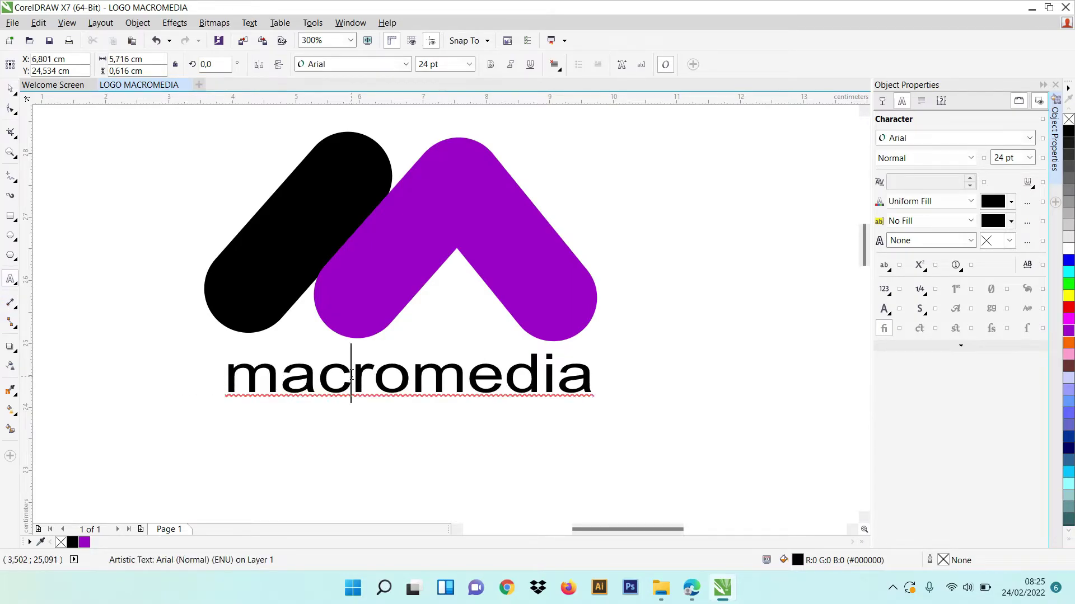
pyautogui.doubleClick(414, 365)
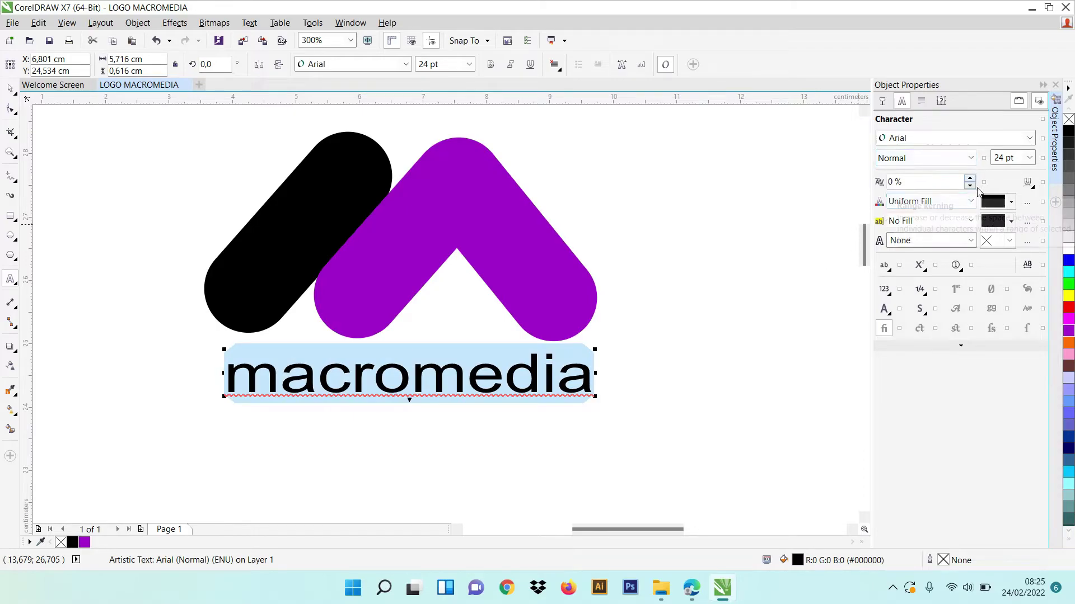